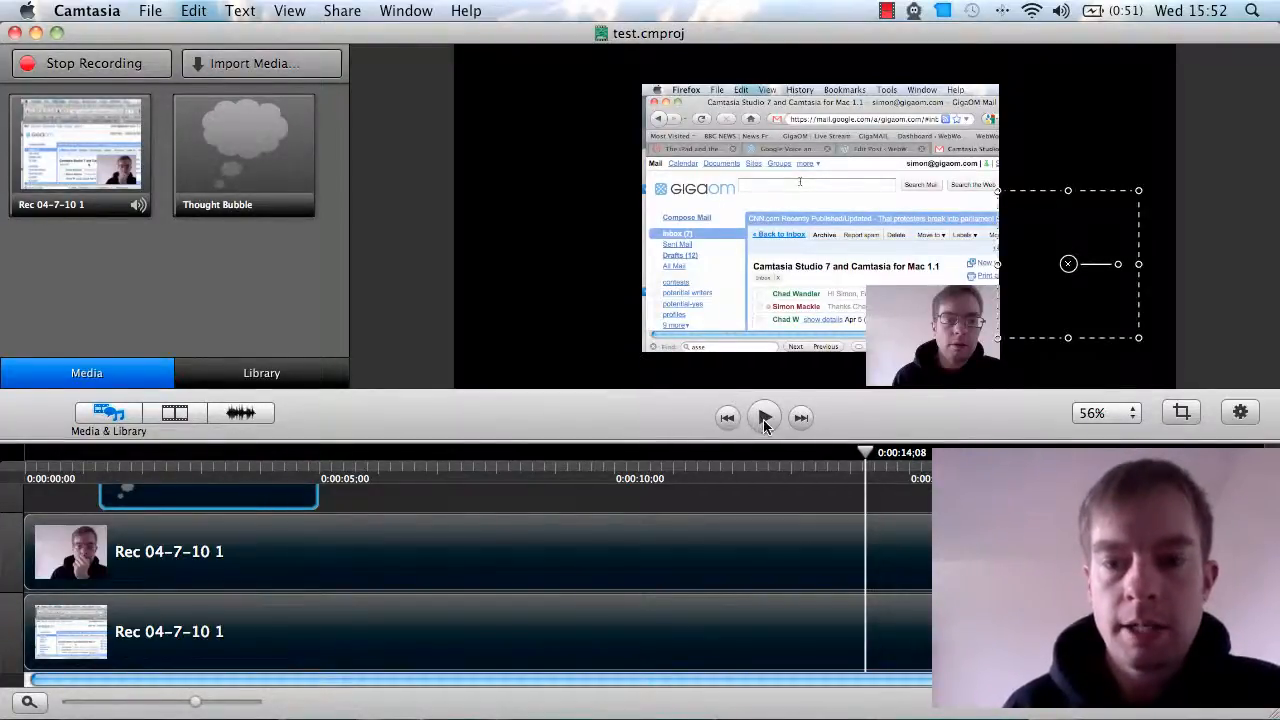
- Play the project from the start, inspect the thought bubble frame at 0:00:03;14, and set the canvas zoom to 62%
drag(866, 454, 30, 456)
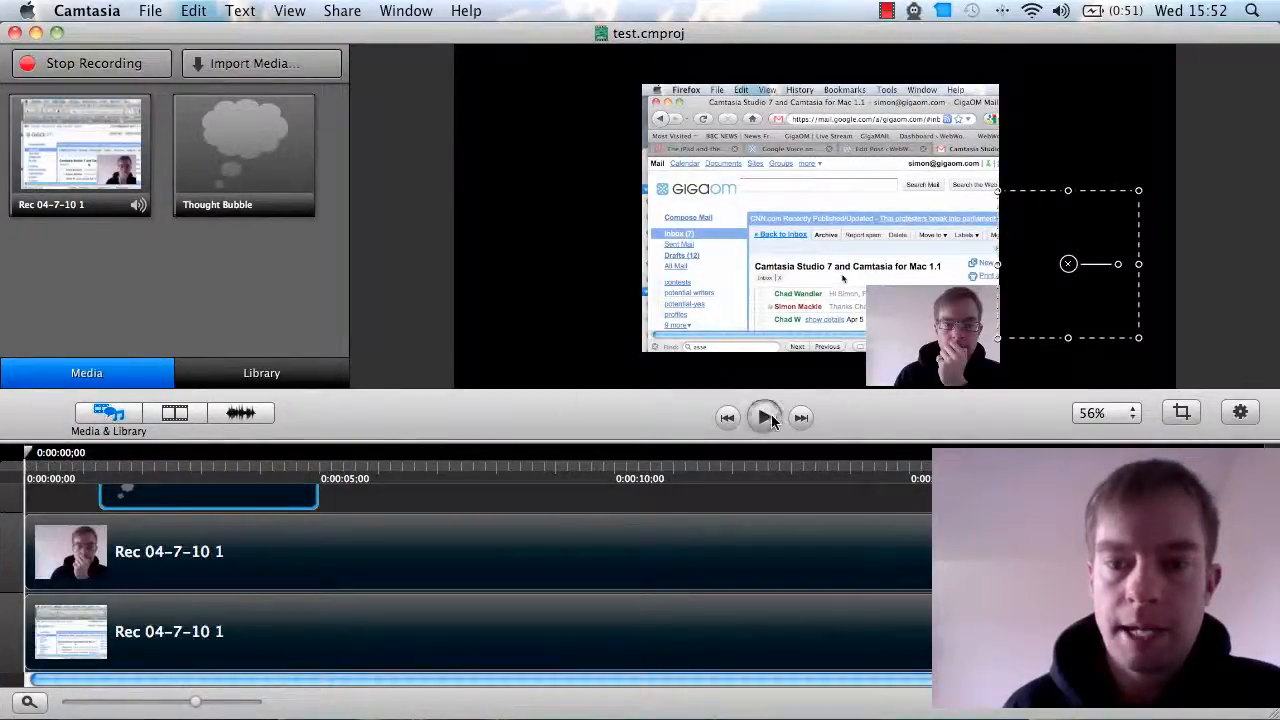
click(766, 418)
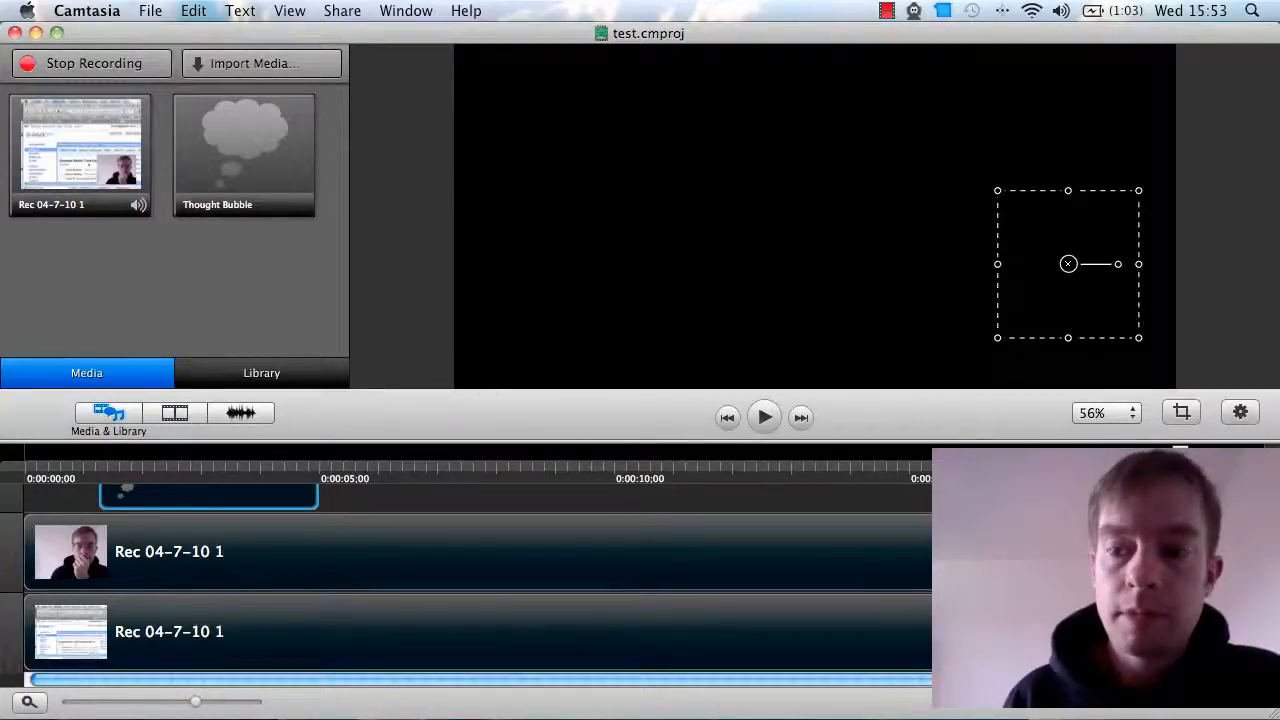
drag(570, 500, 240, 500)
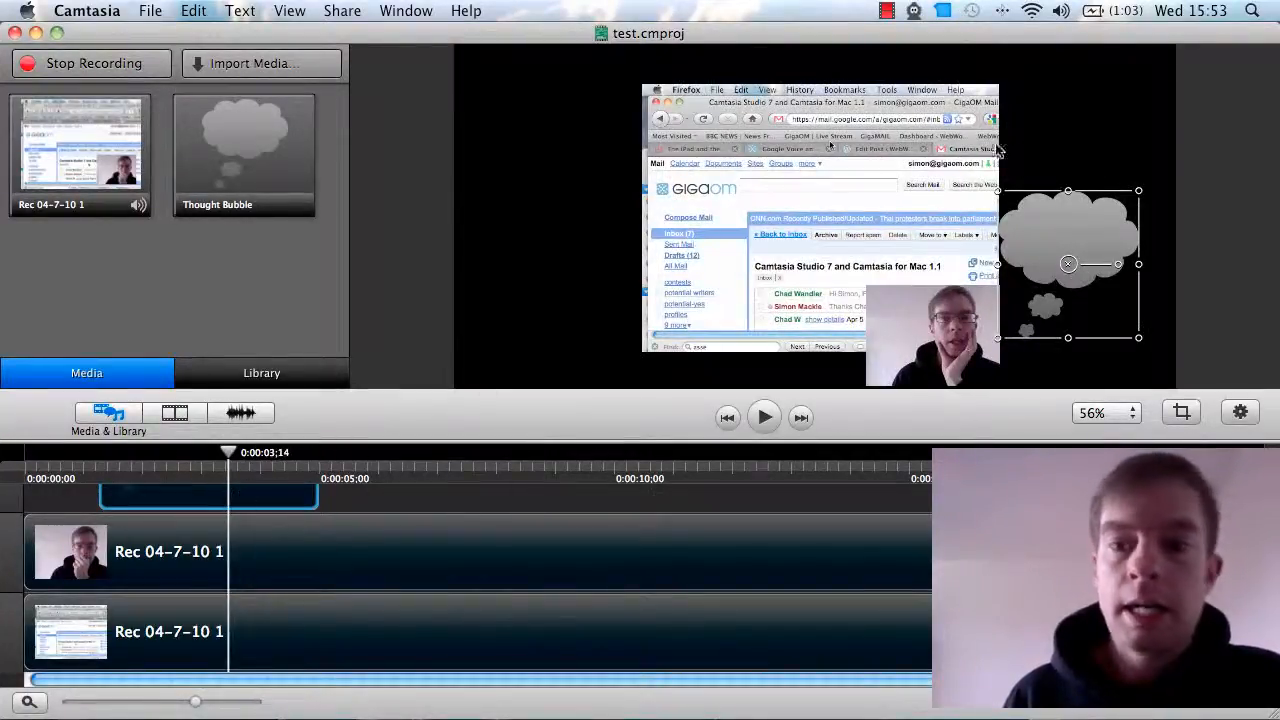
scroll(814, 228, up, 3)
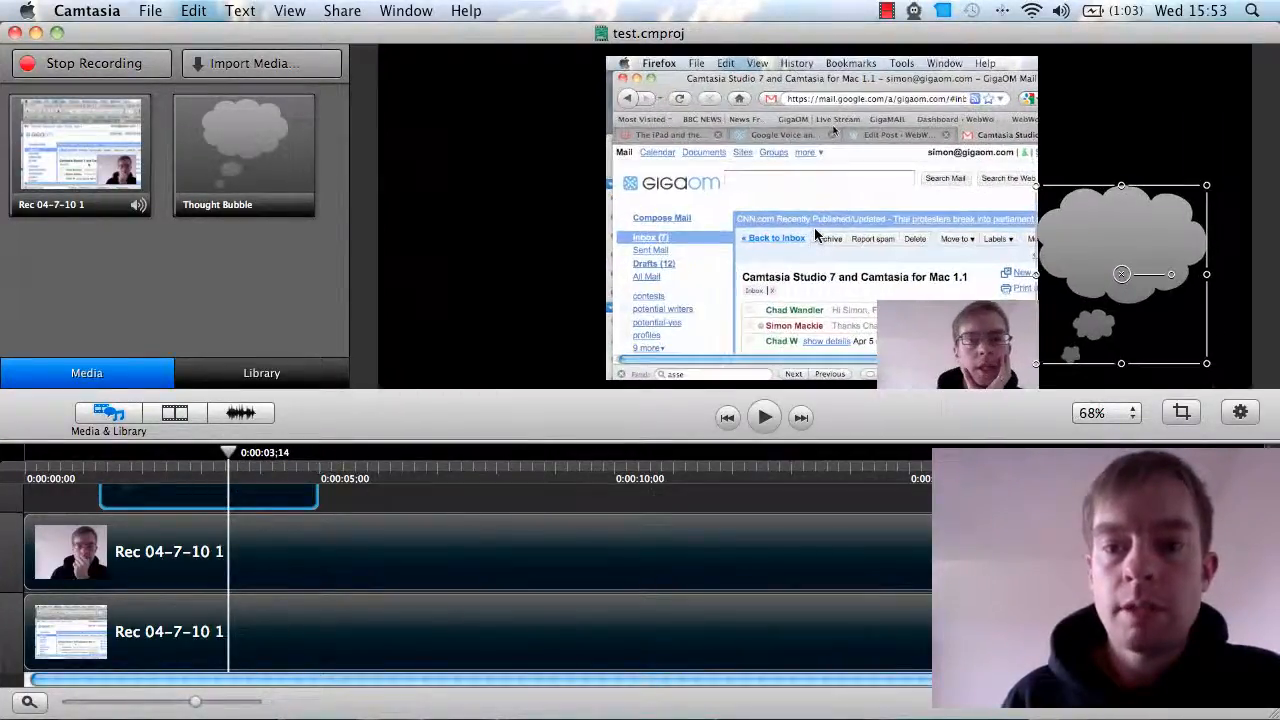
scroll(814, 228, down, 3)
scroll(815, 234, up, 2)
scroll(815, 234, down, 1)
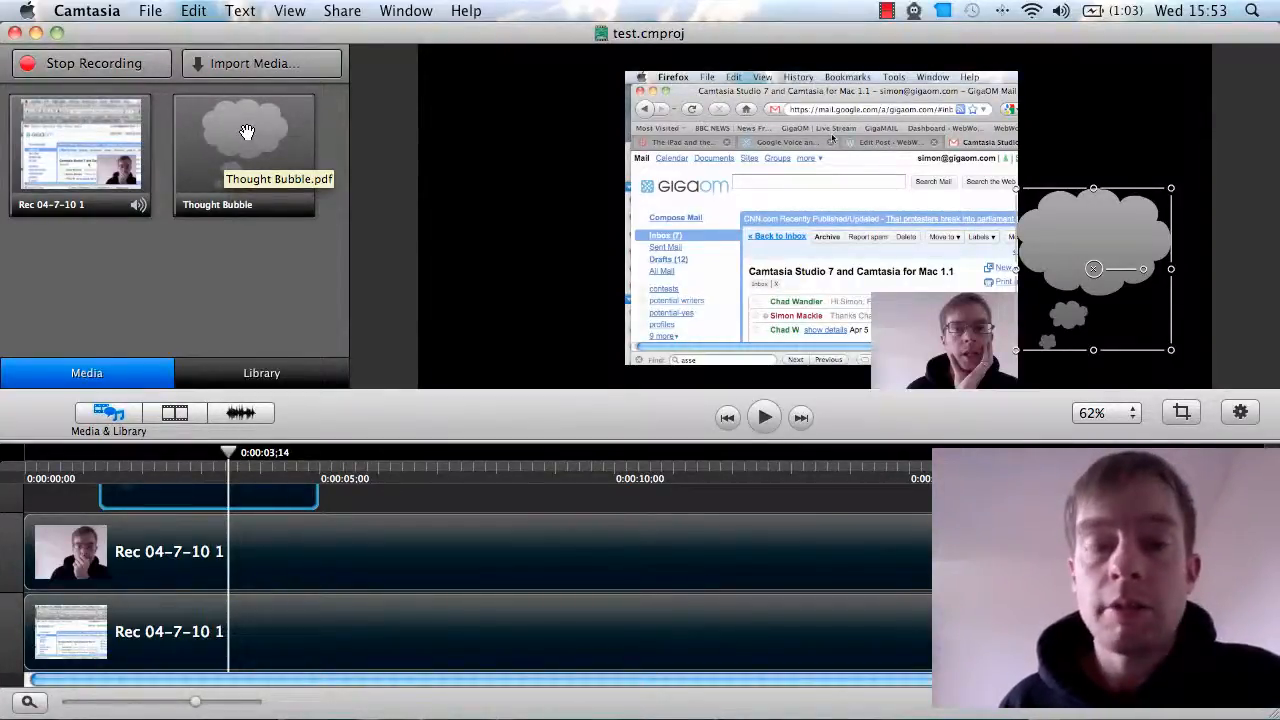
- Import the GigaBump720x480_16x9_Redo.mov video from the Downloads folder into the project media
click(253, 66)
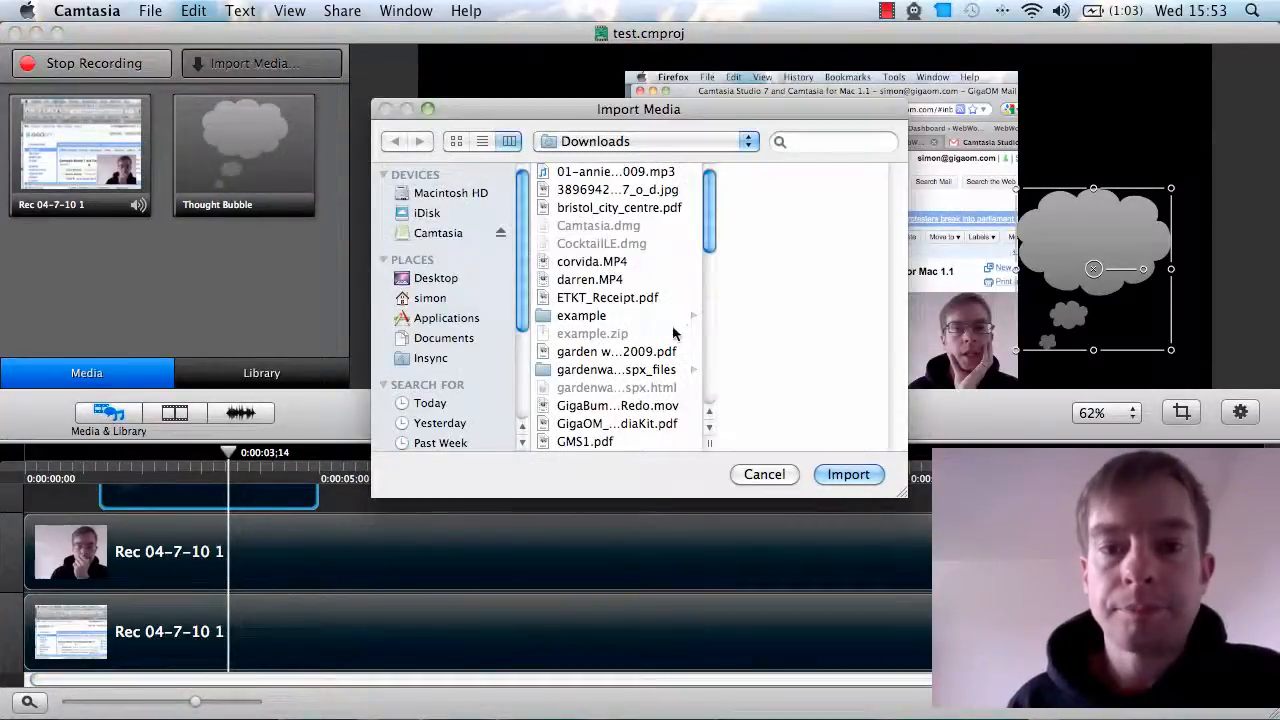
scroll(642, 312, down, 1)
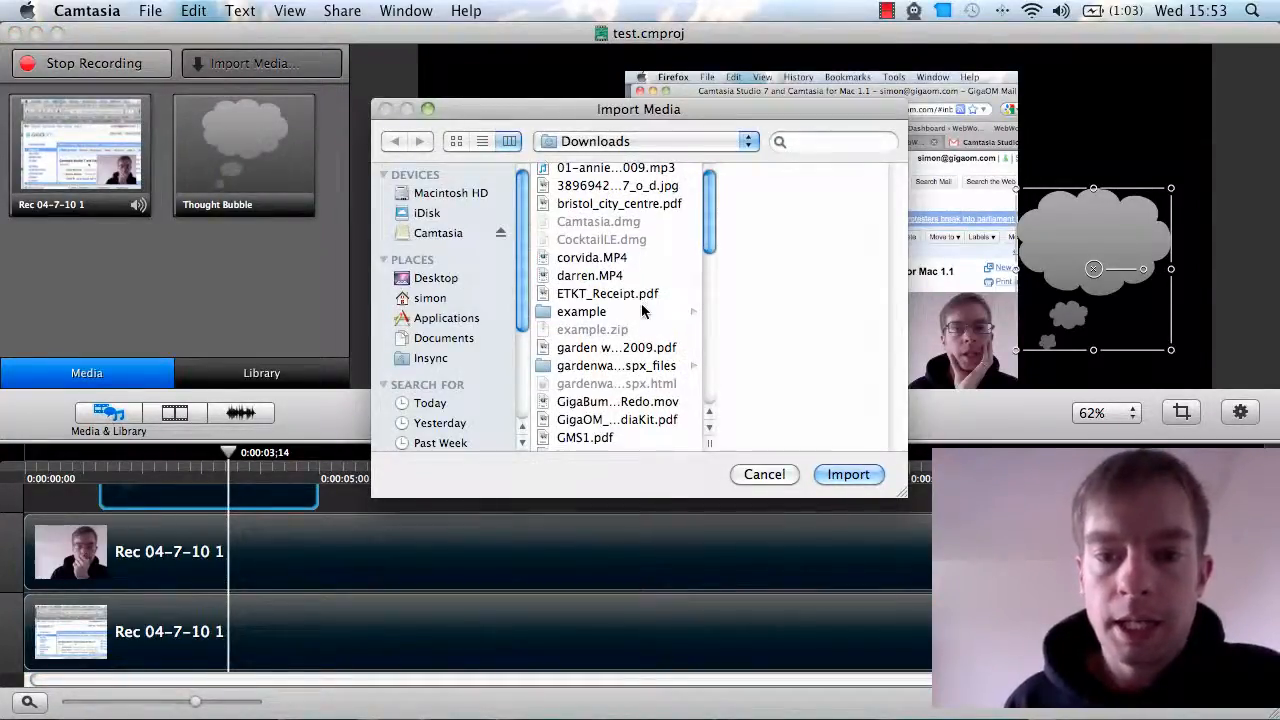
click(628, 402)
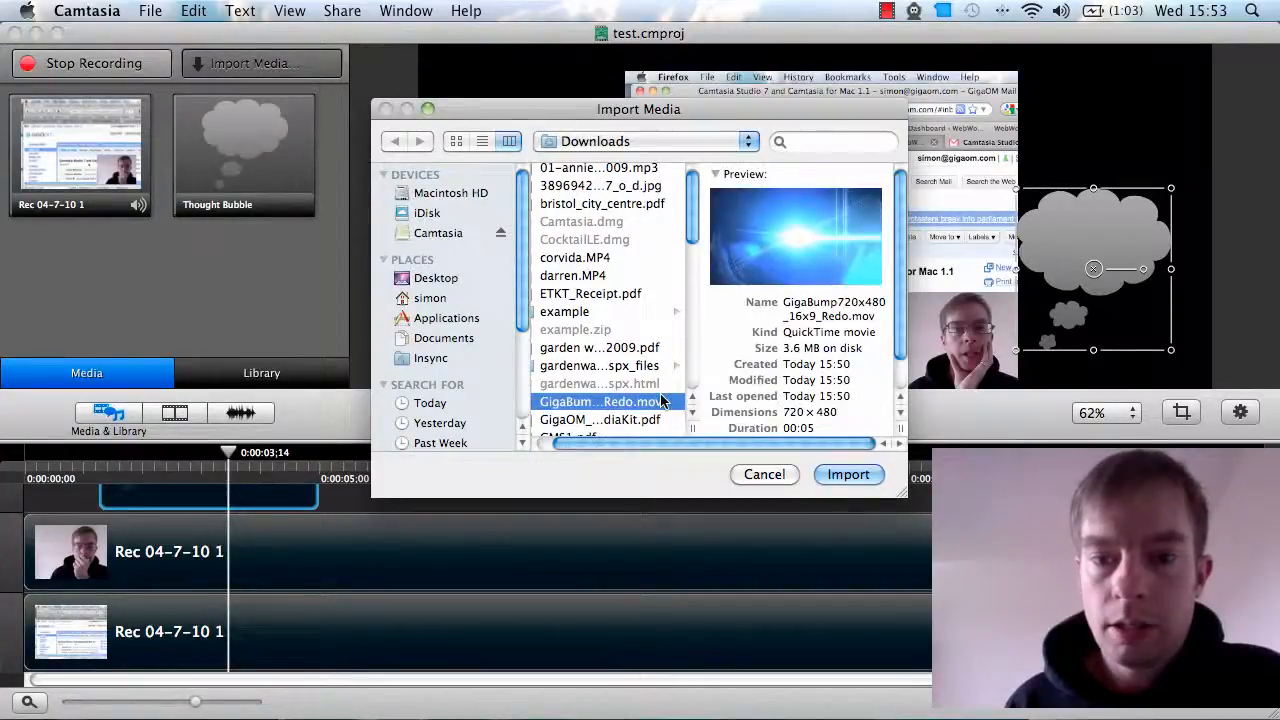
click(840, 475)
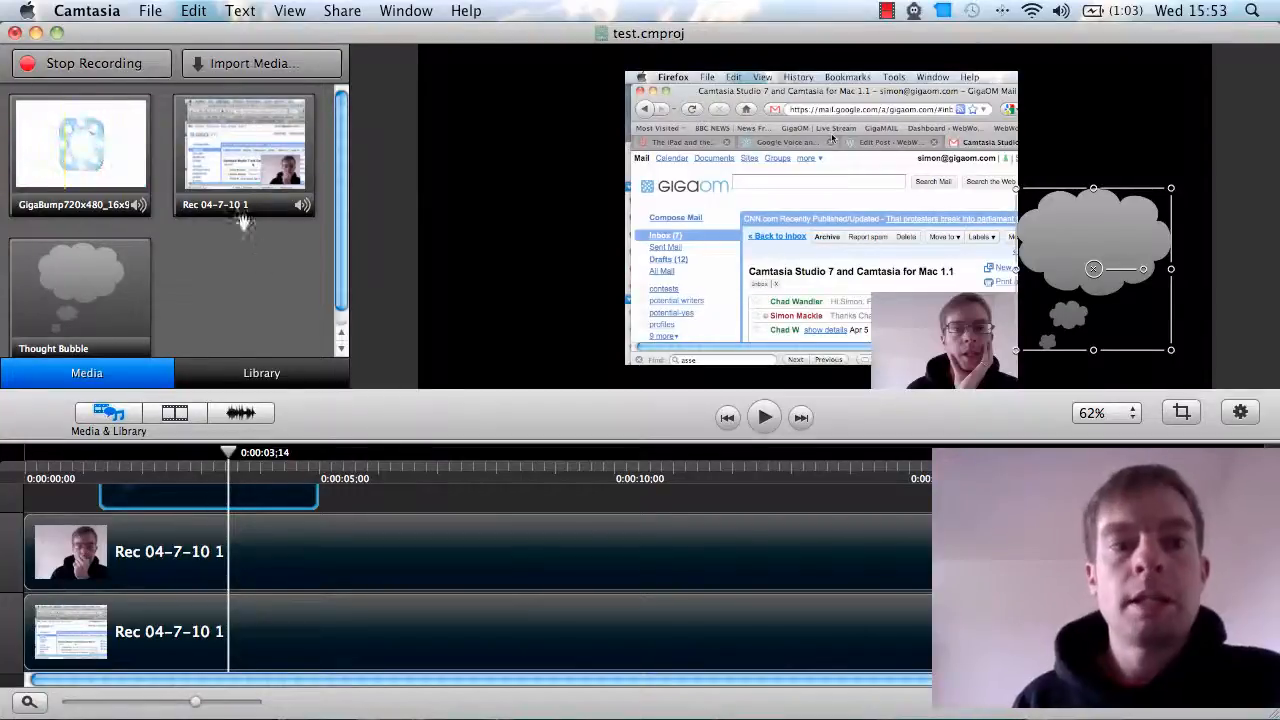
- Add the GigaBump clip to the timeline and position it at the very start on its own track
right_click(74, 151)
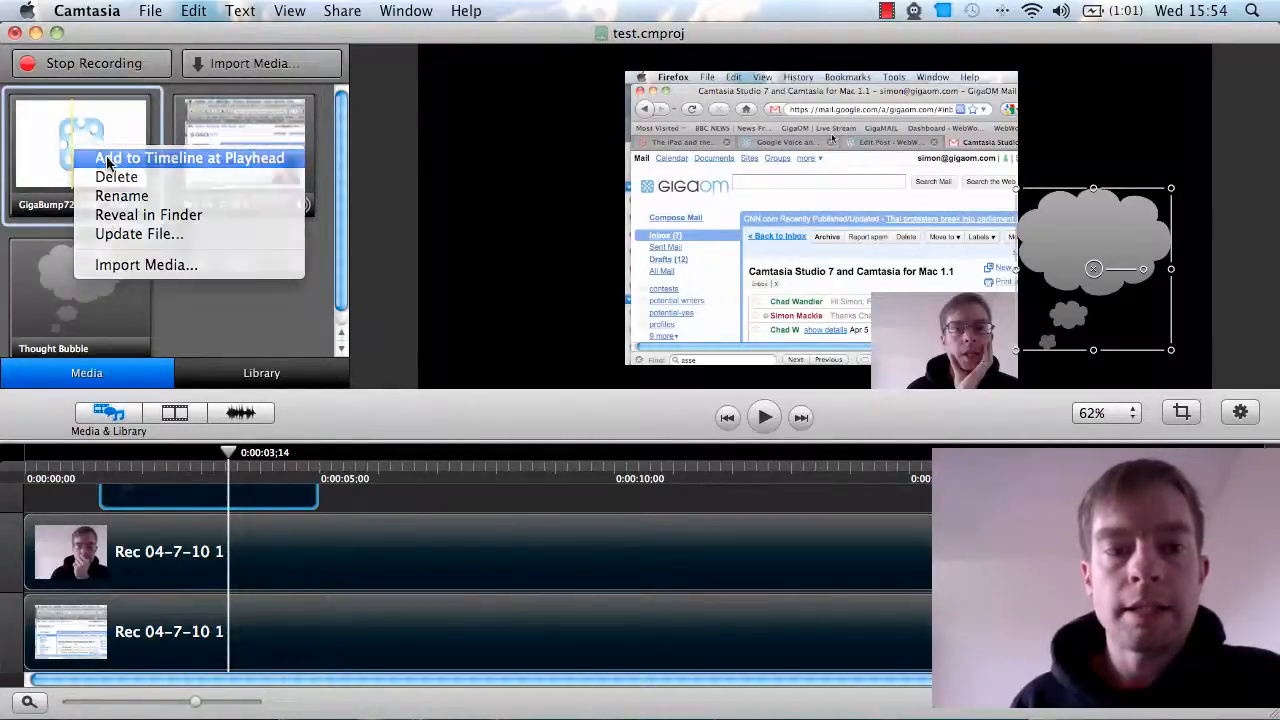
click(108, 159)
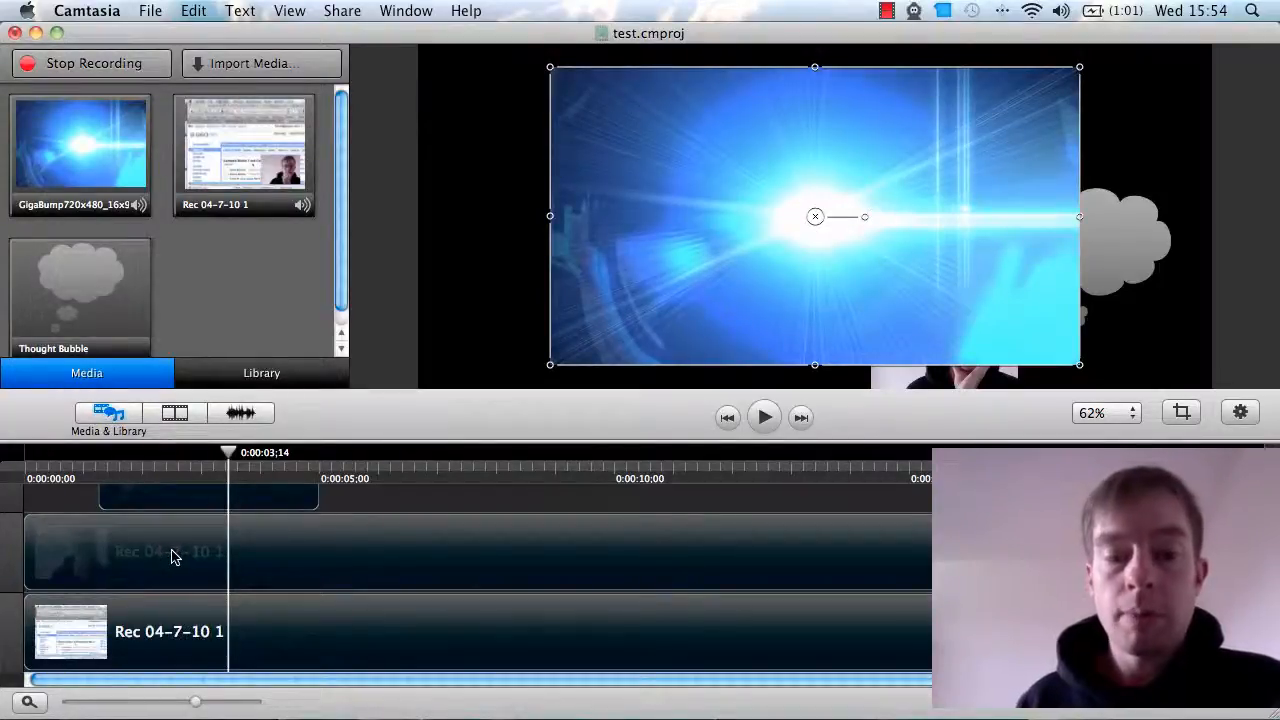
scroll(240, 560, up, 3)
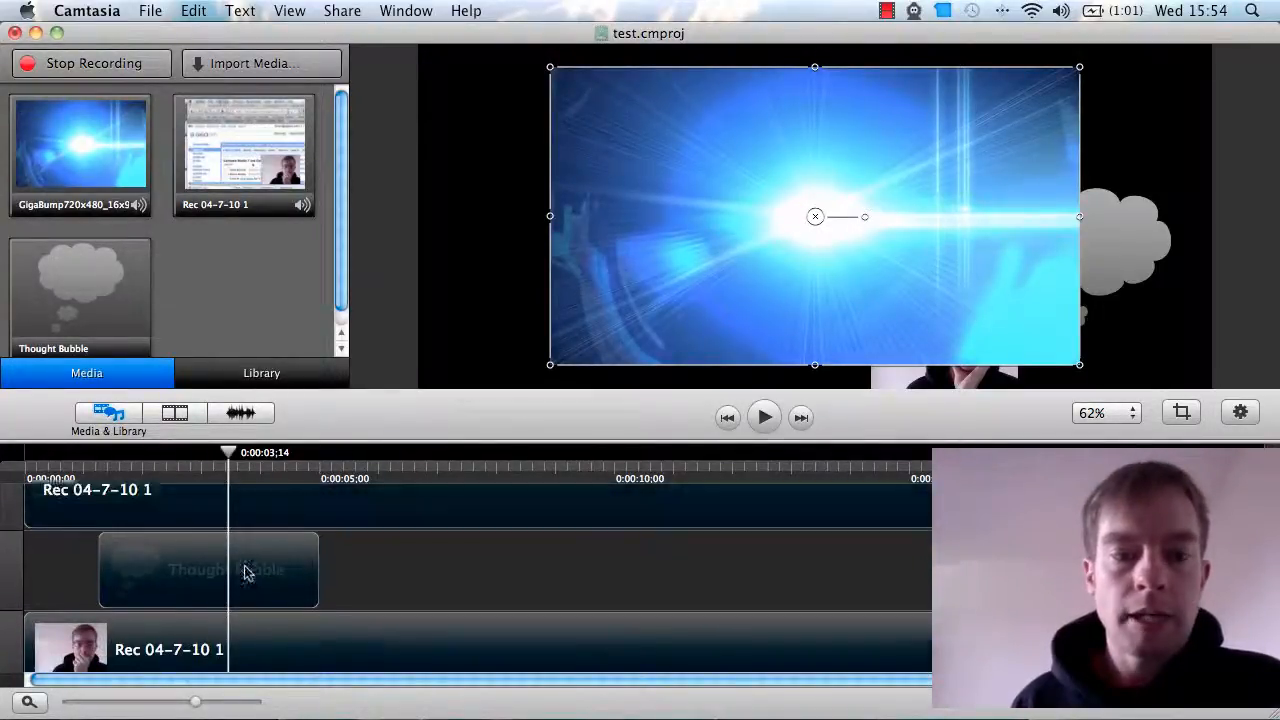
scroll(232, 575, up, 3)
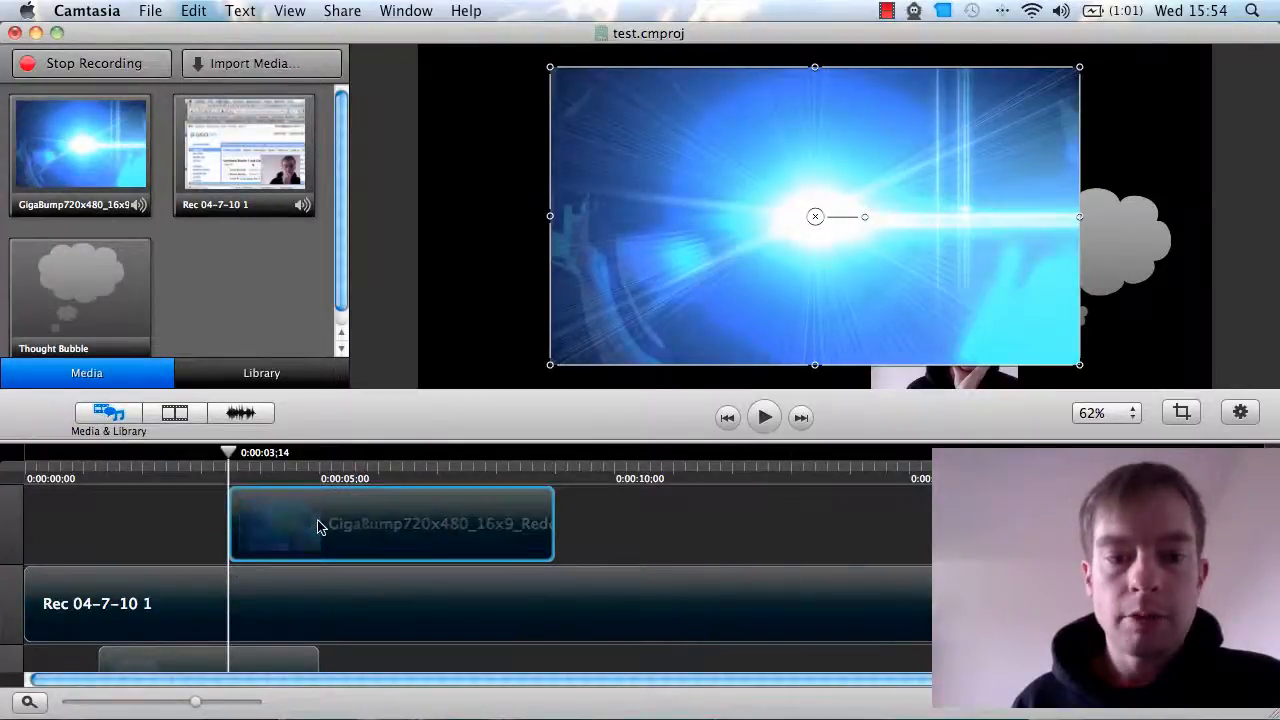
drag(258, 524, 62, 518)
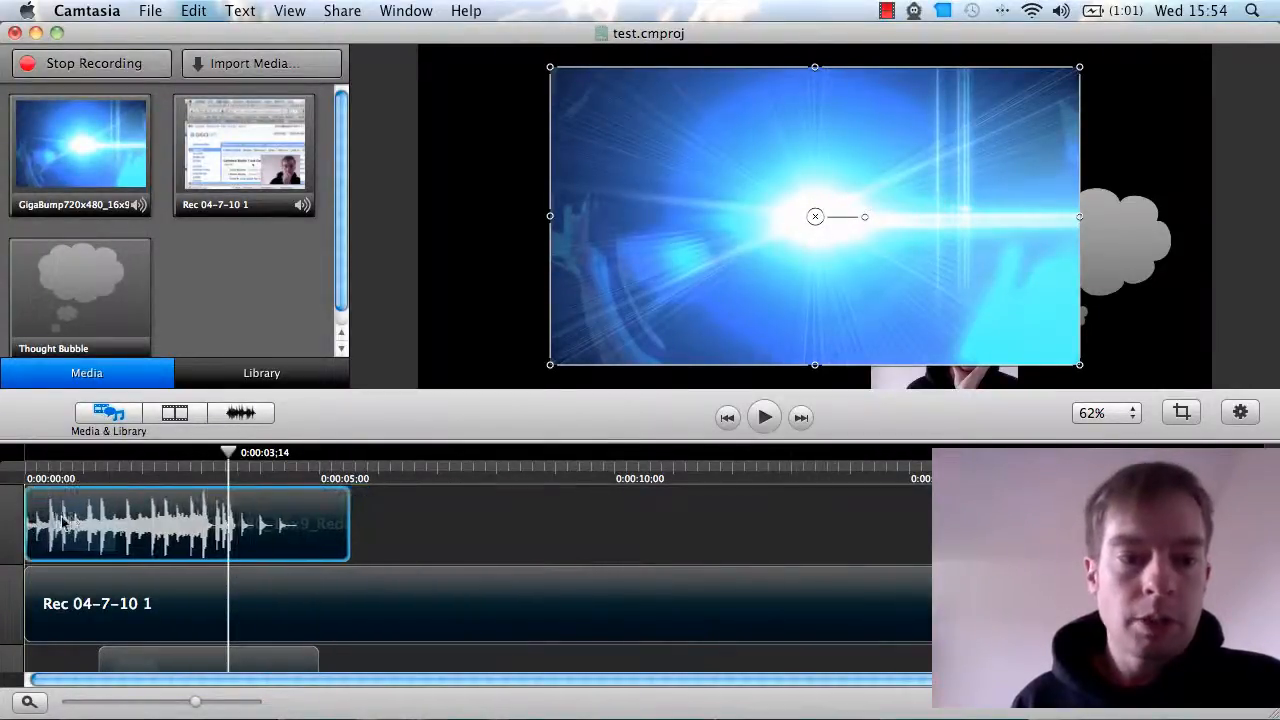
- Select the webcam and screen recording video clips together and shift them to start at 0:00:03;14
scroll(330, 538, down, 3)
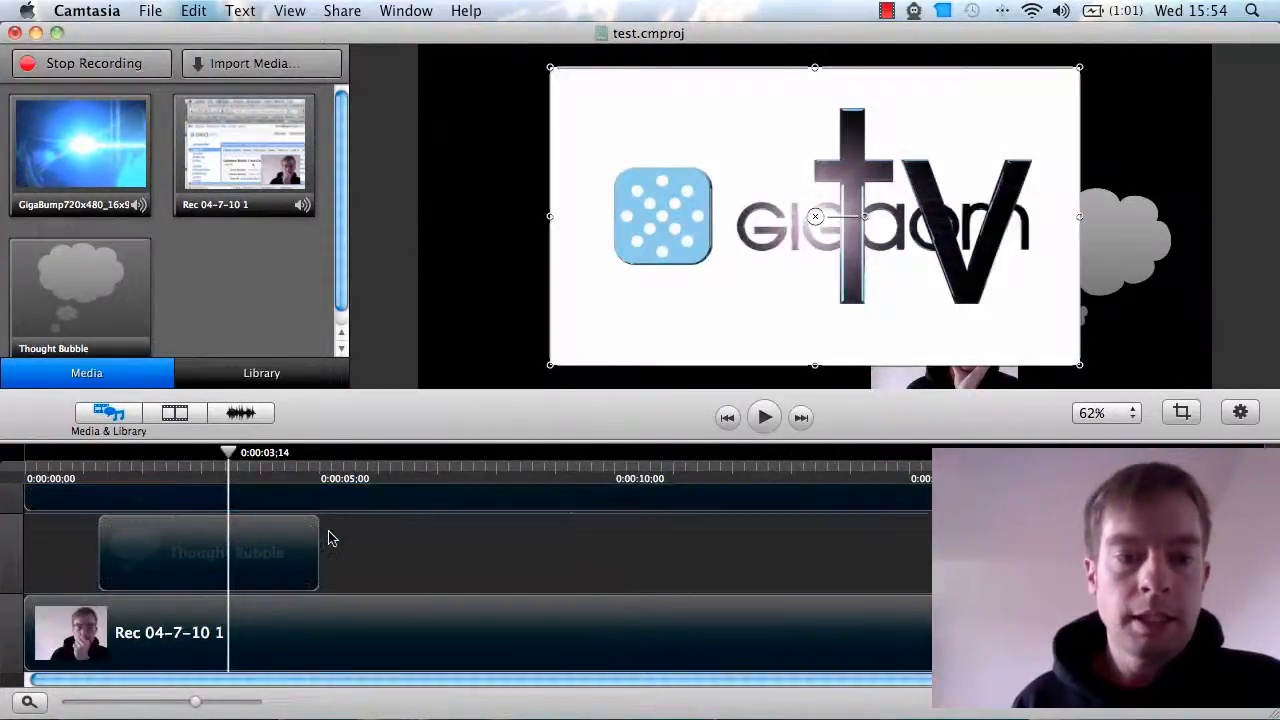
scroll(331, 534, down, 2)
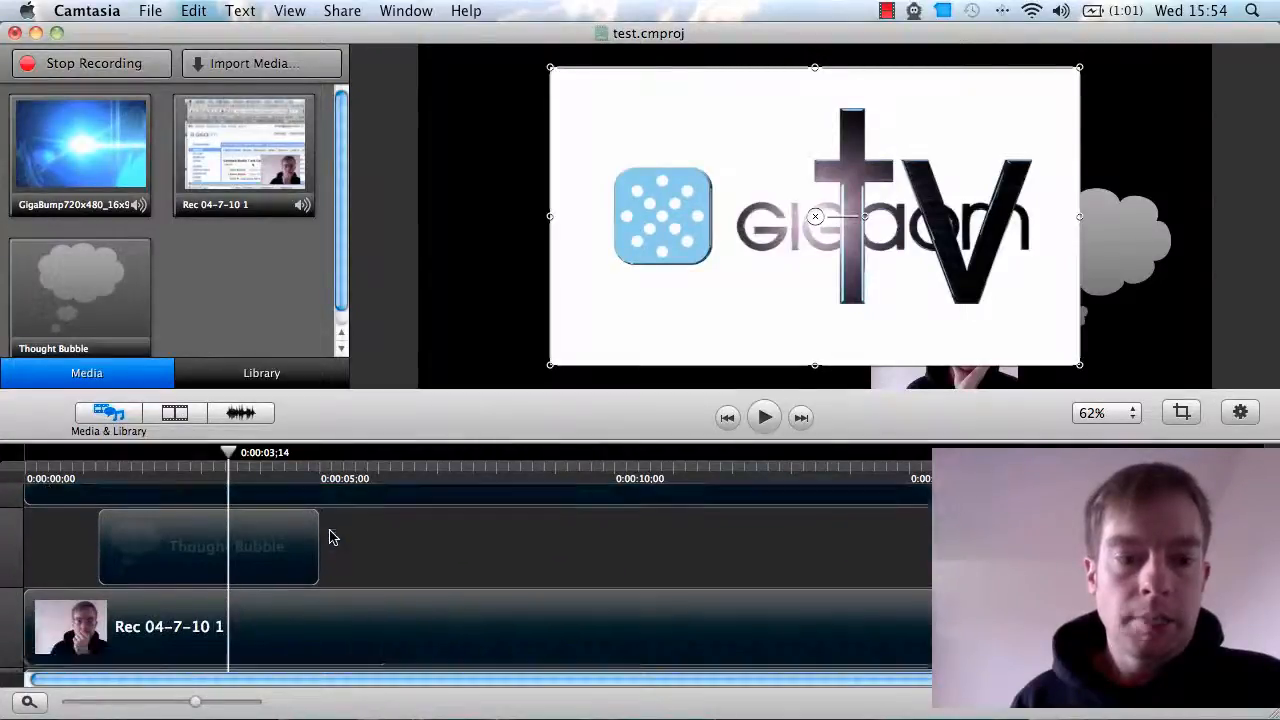
click(62, 647)
scroll(61, 640, down, 3)
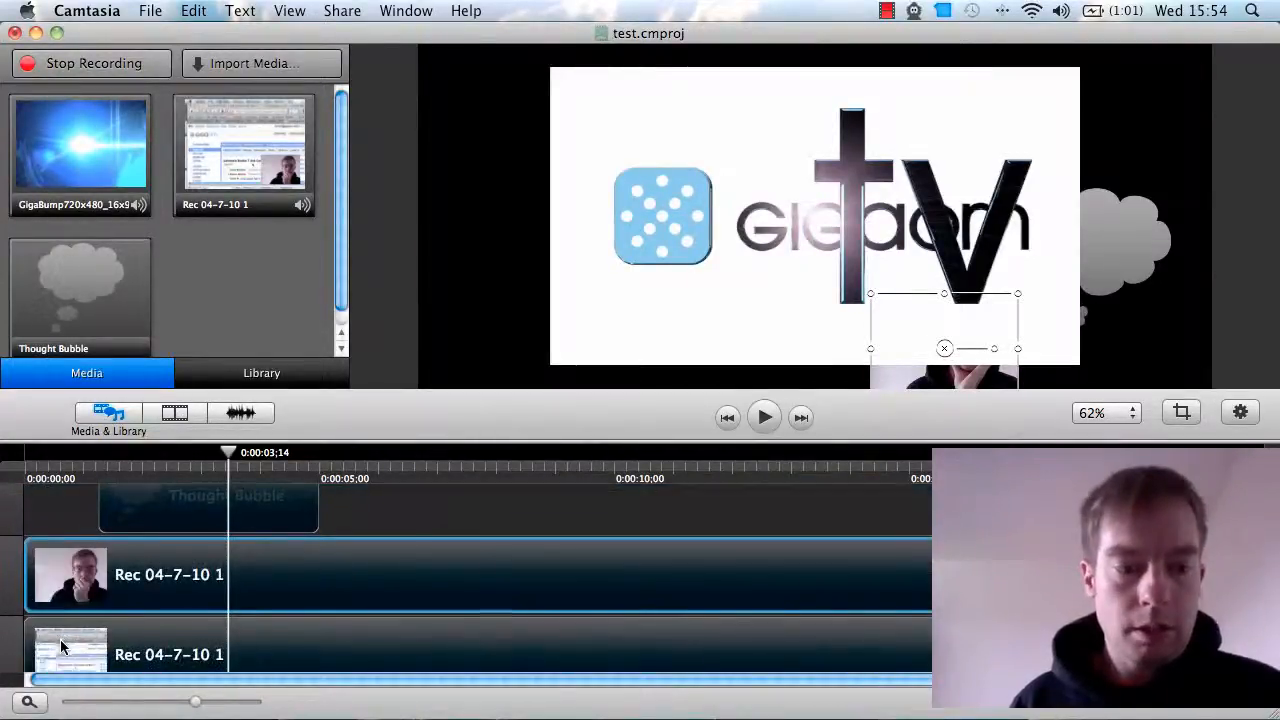
drag(70, 642, 277, 566)
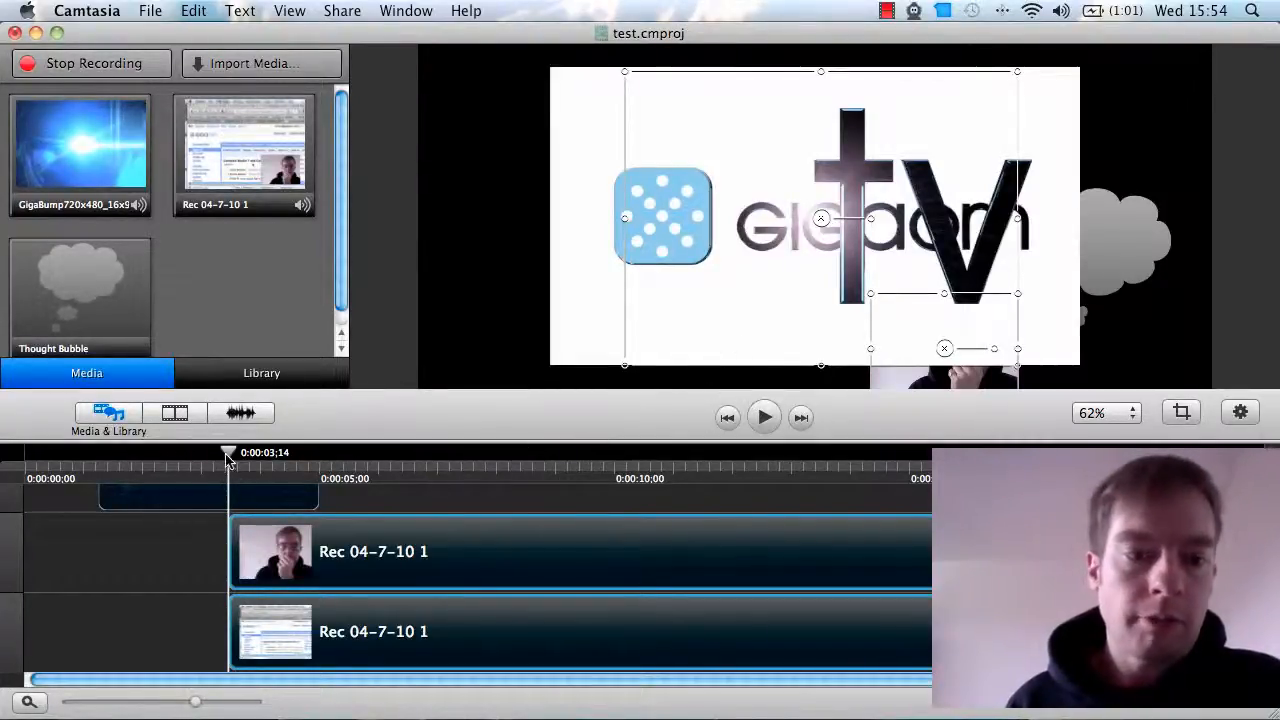
- Preview the intro from the start, and shift the webcam and screen recording clips to begin where the GigaBump clip ends
drag(228, 459, 28, 458)
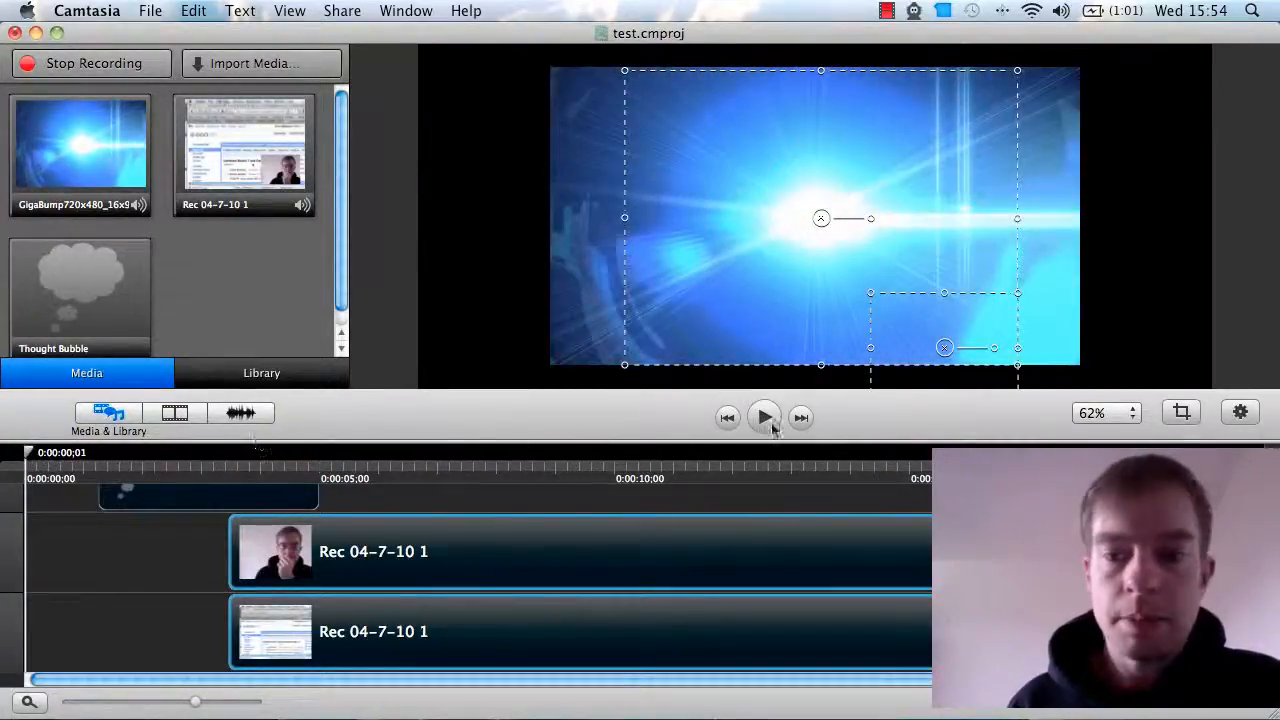
click(766, 418)
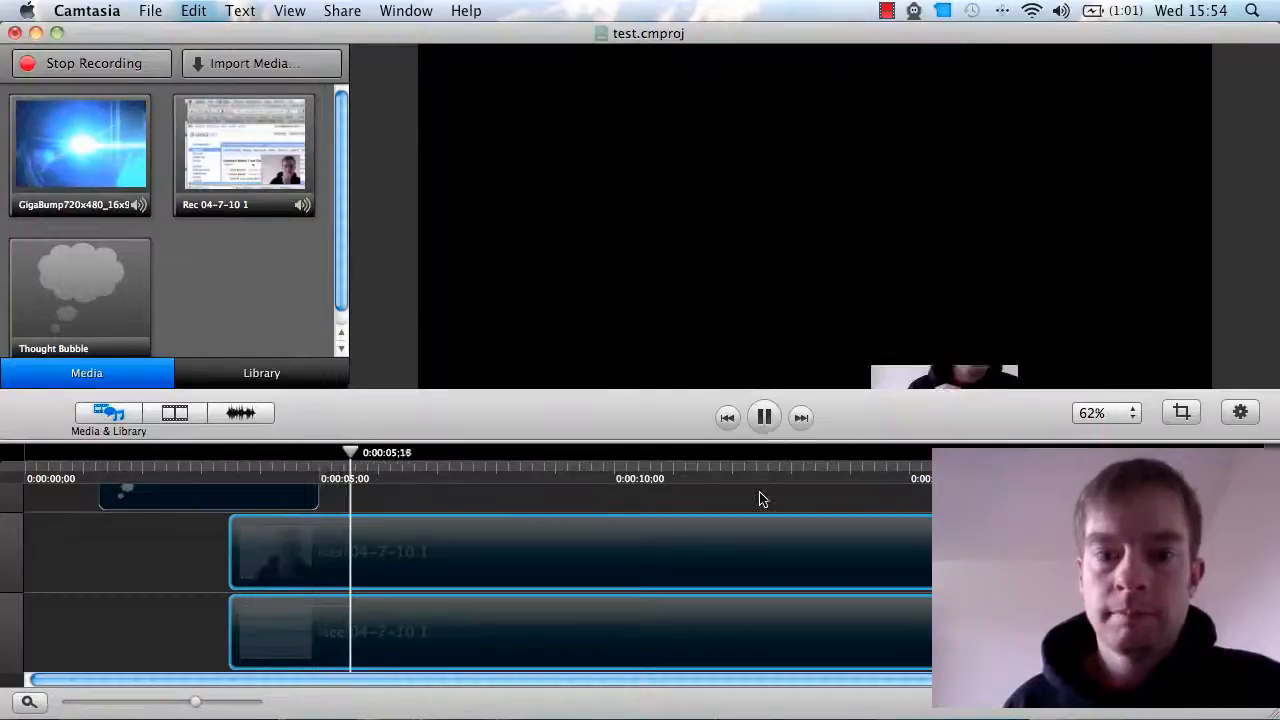
drag(291, 547, 400, 546)
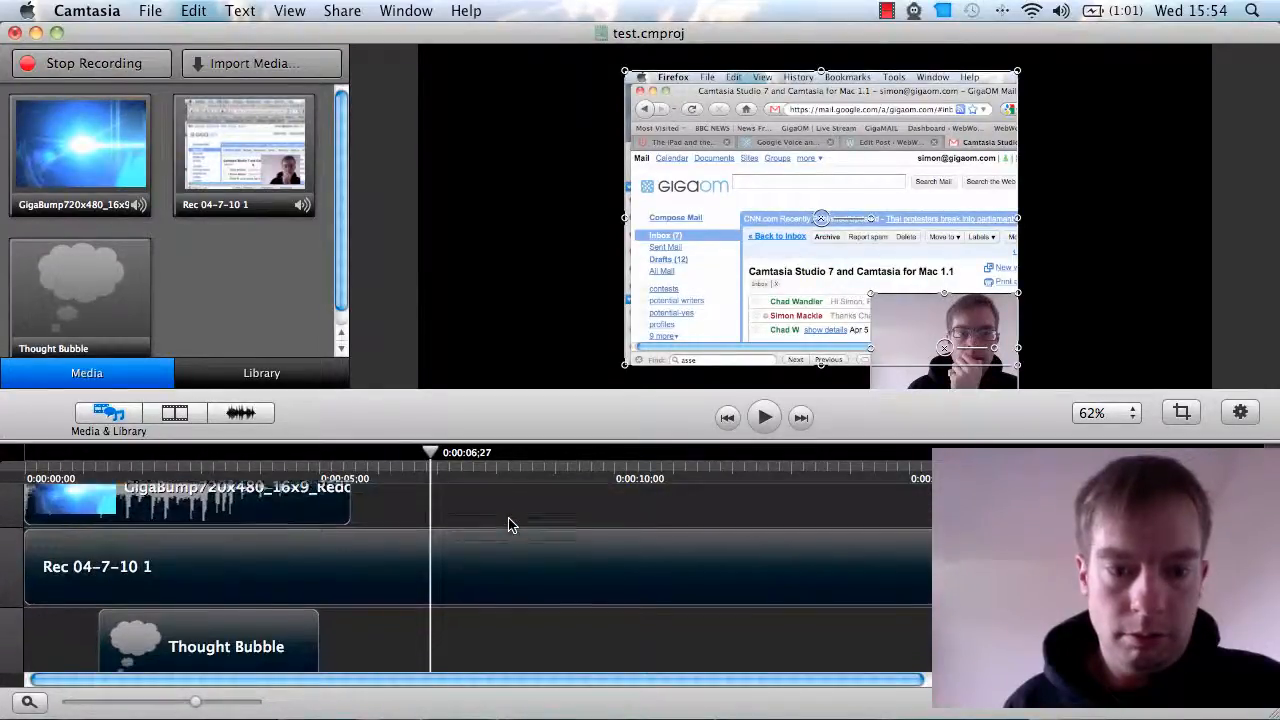
scroll(509, 525, down, 2)
drag(392, 655, 368, 654)
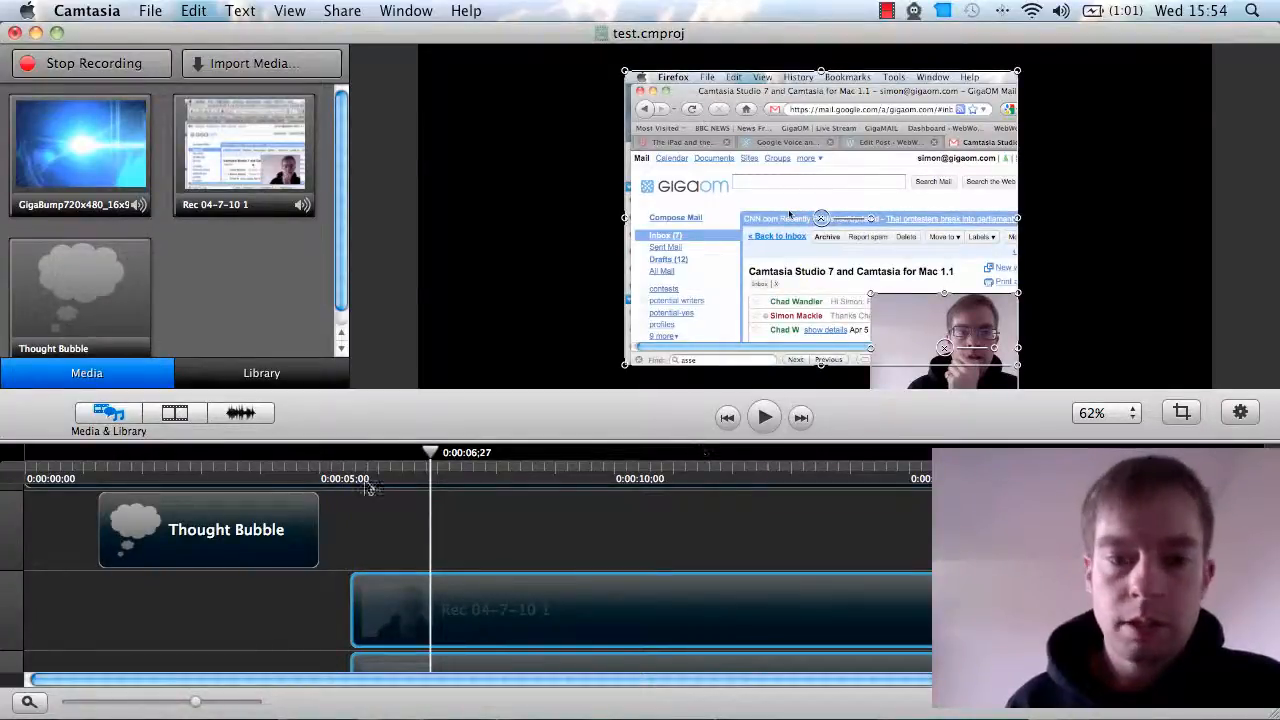
- Play the timeline from 0:00:01;17 to about 0:00:12 to check the transition from the intro to the recordings
drag(427, 455, 117, 453)
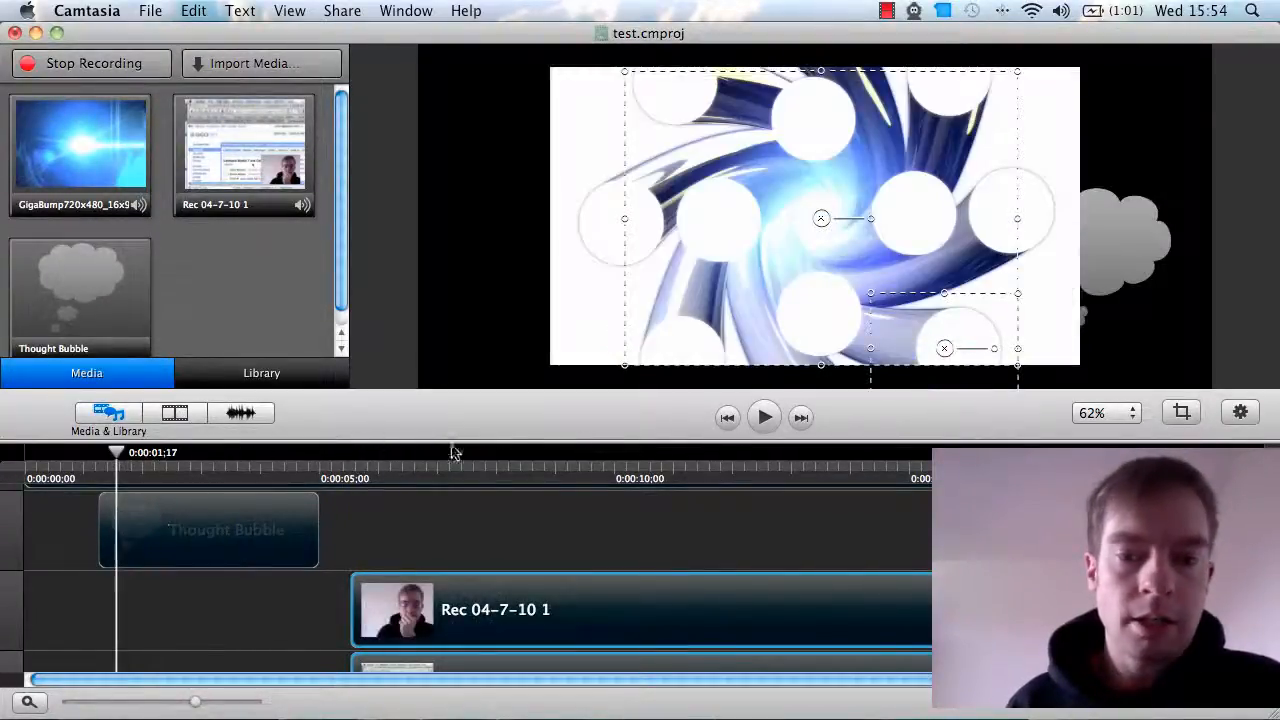
click(763, 418)
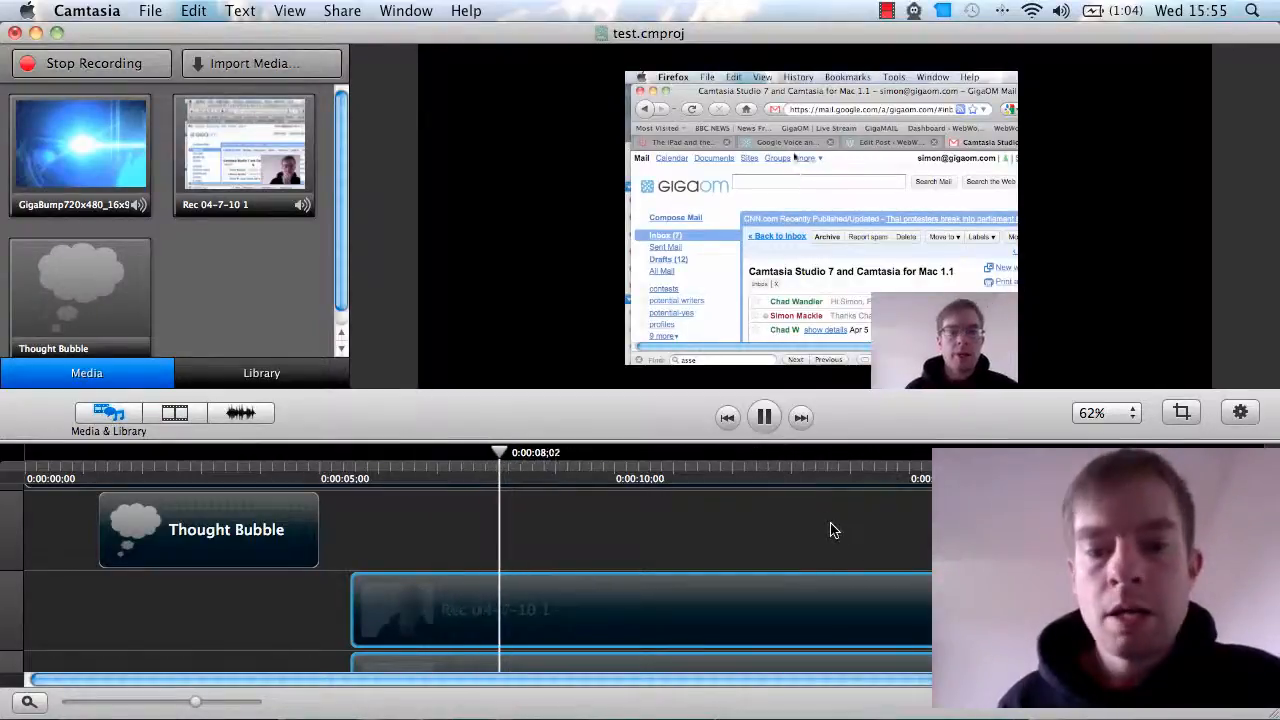
scroll(830, 530, down, 2)
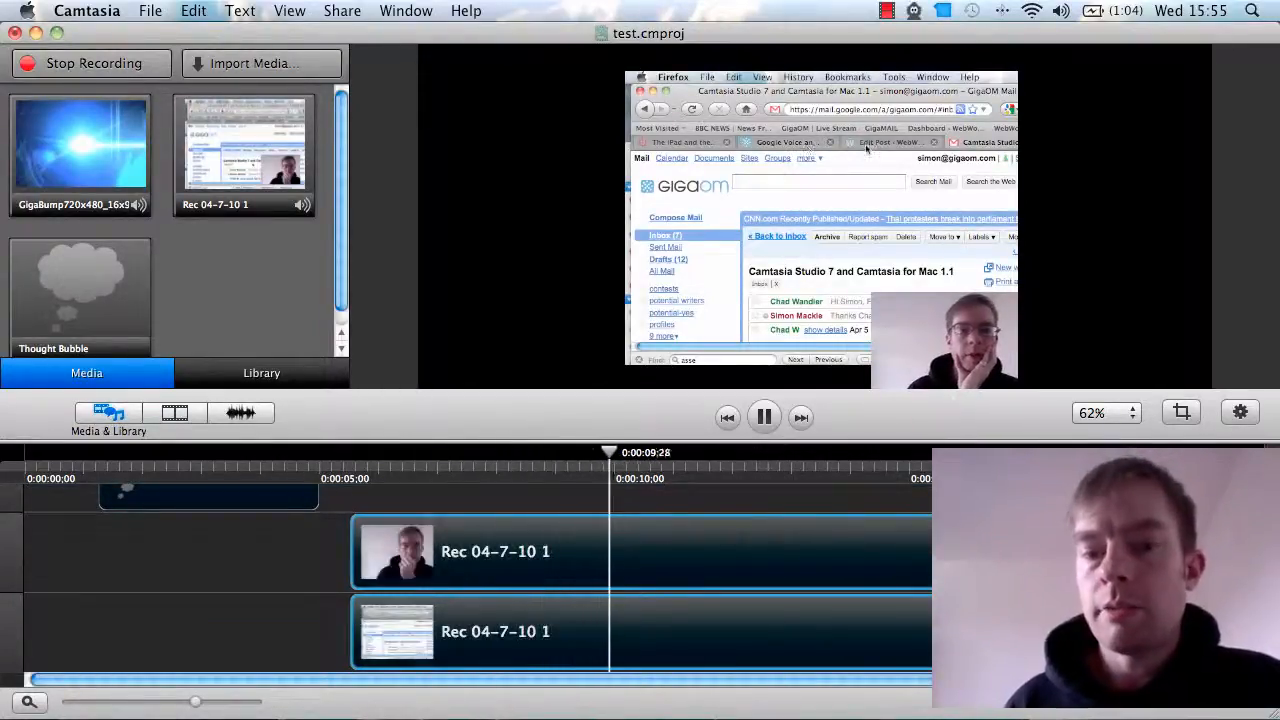
click(772, 418)
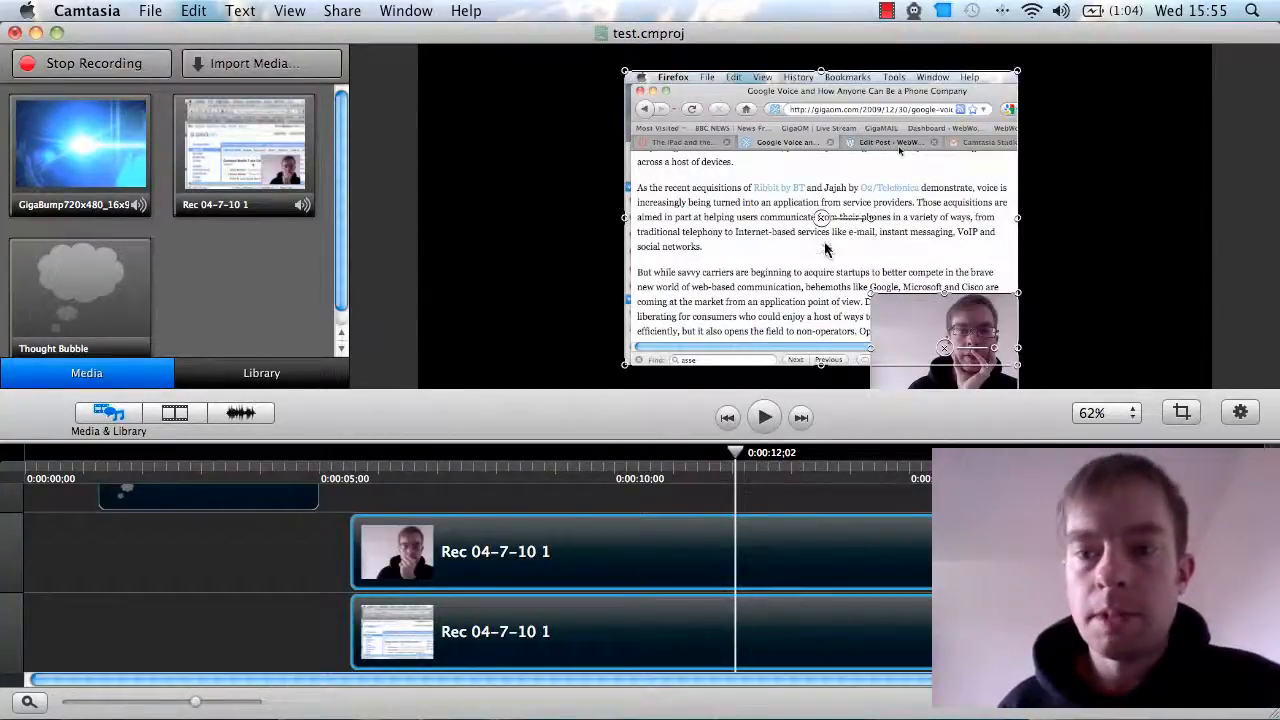
- Move the webcam video over the screen recording's lower right edge on the canvas, and nudge the screen recording slightly up and left
click(18, 564)
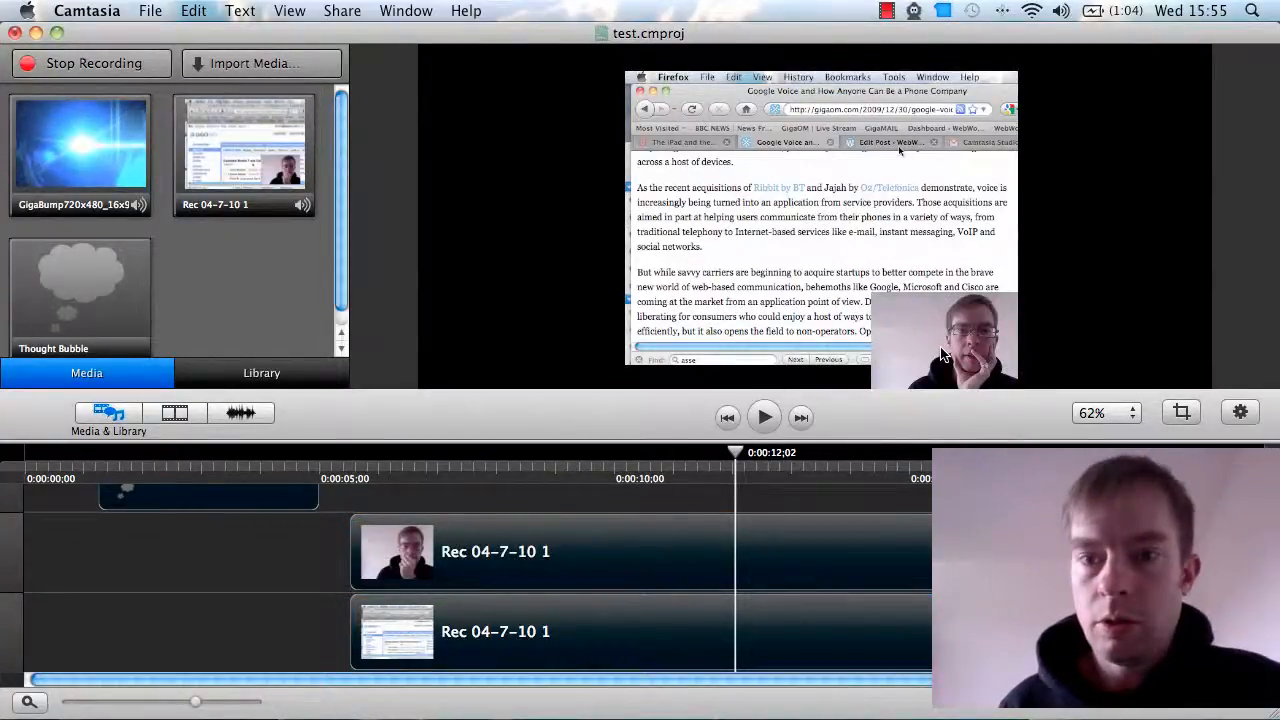
drag(944, 354, 1001, 342)
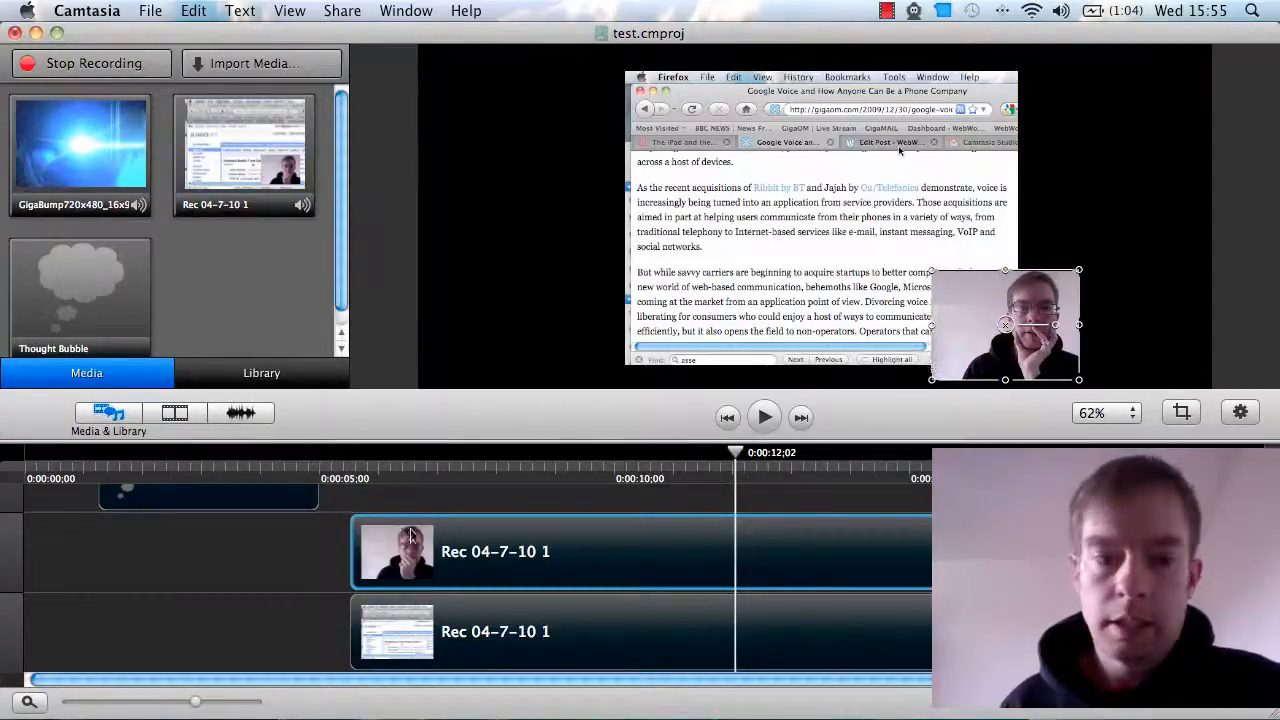
click(22, 652)
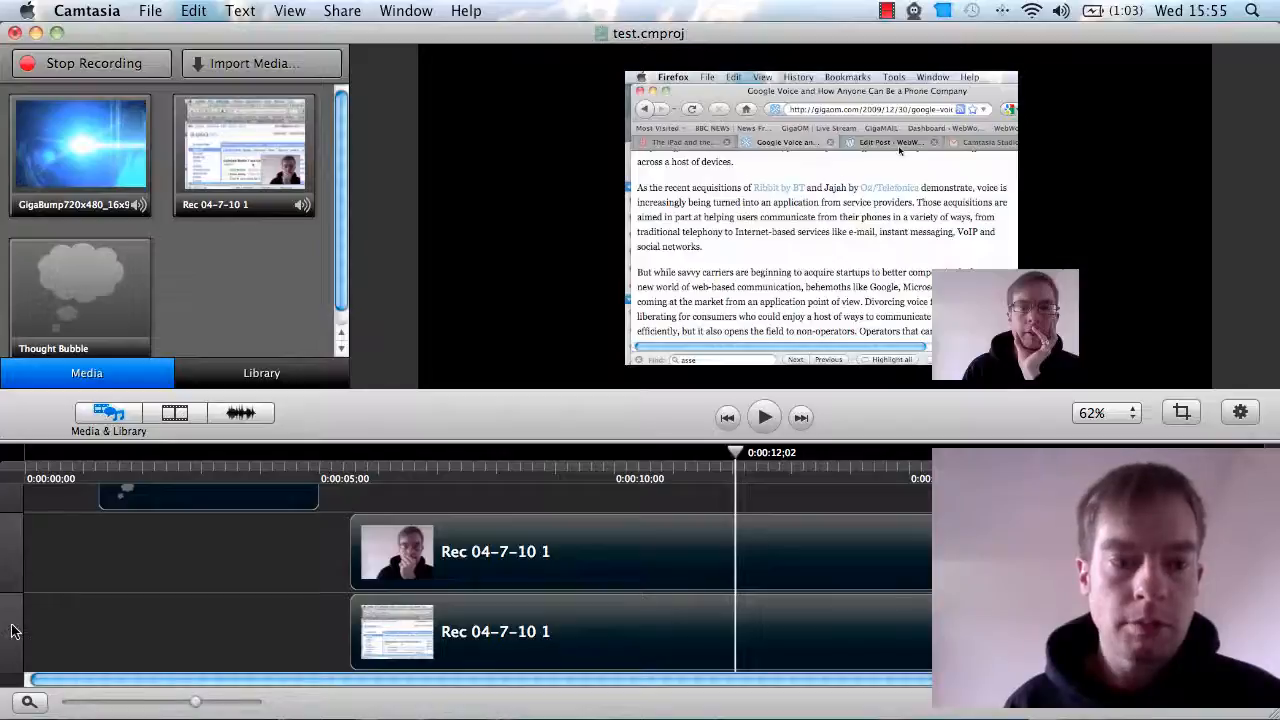
click(803, 313)
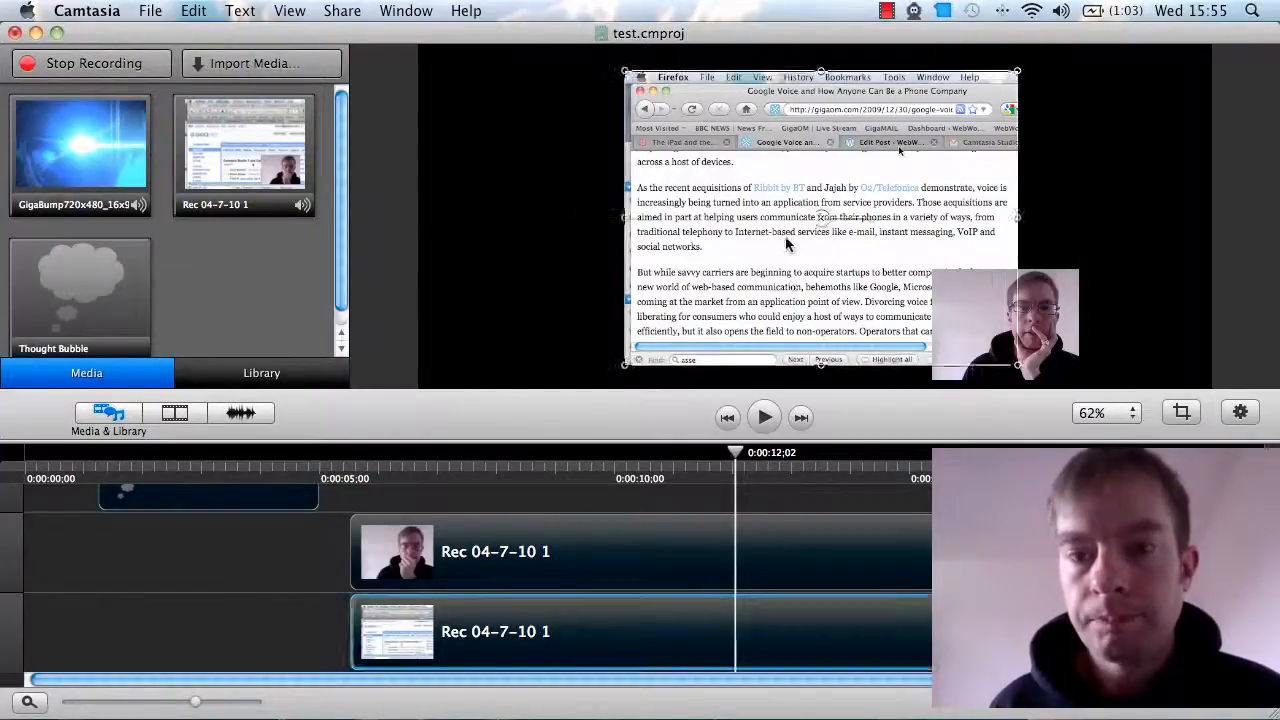
mouse_move(822, 234)
mouse_down()
mouse_move(787, 236)
mouse_move(818, 222)
mouse_up()
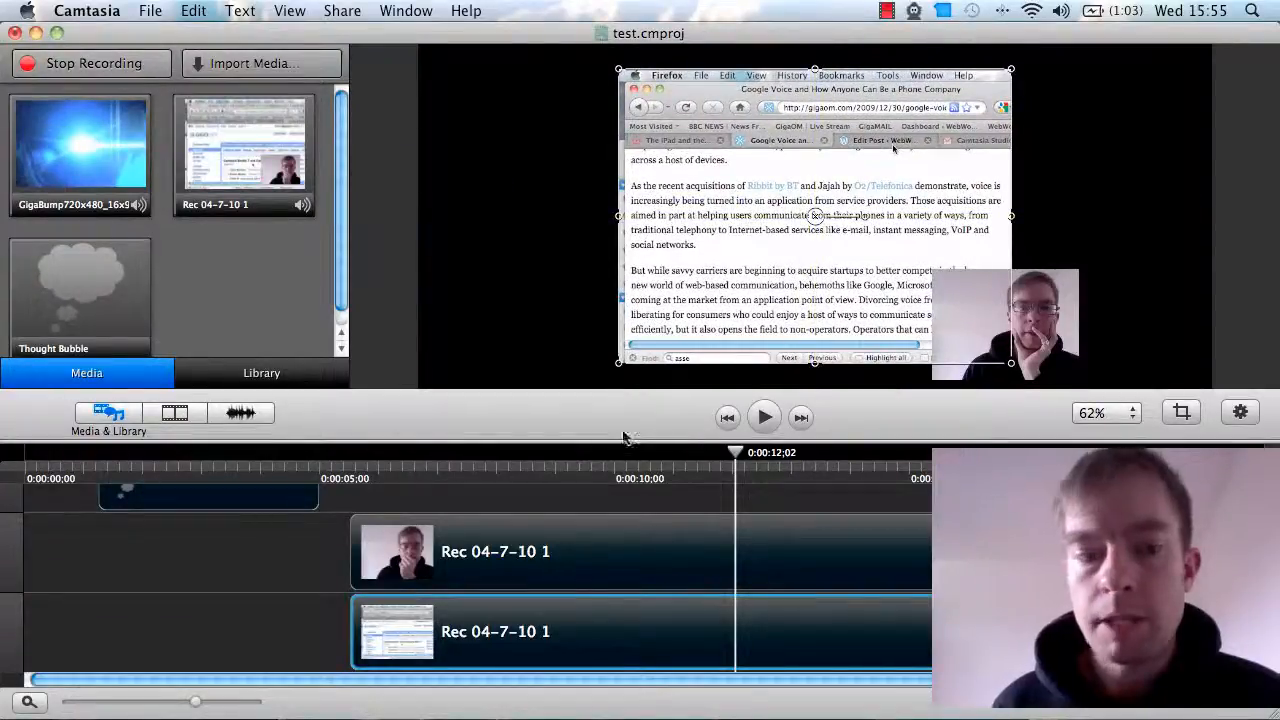
- Move the thought bubble slightly up and left against the screen recording's right edge, and shift its clip to start about 3 seconds in
scroll(285, 613, up, 3)
click(213, 603)
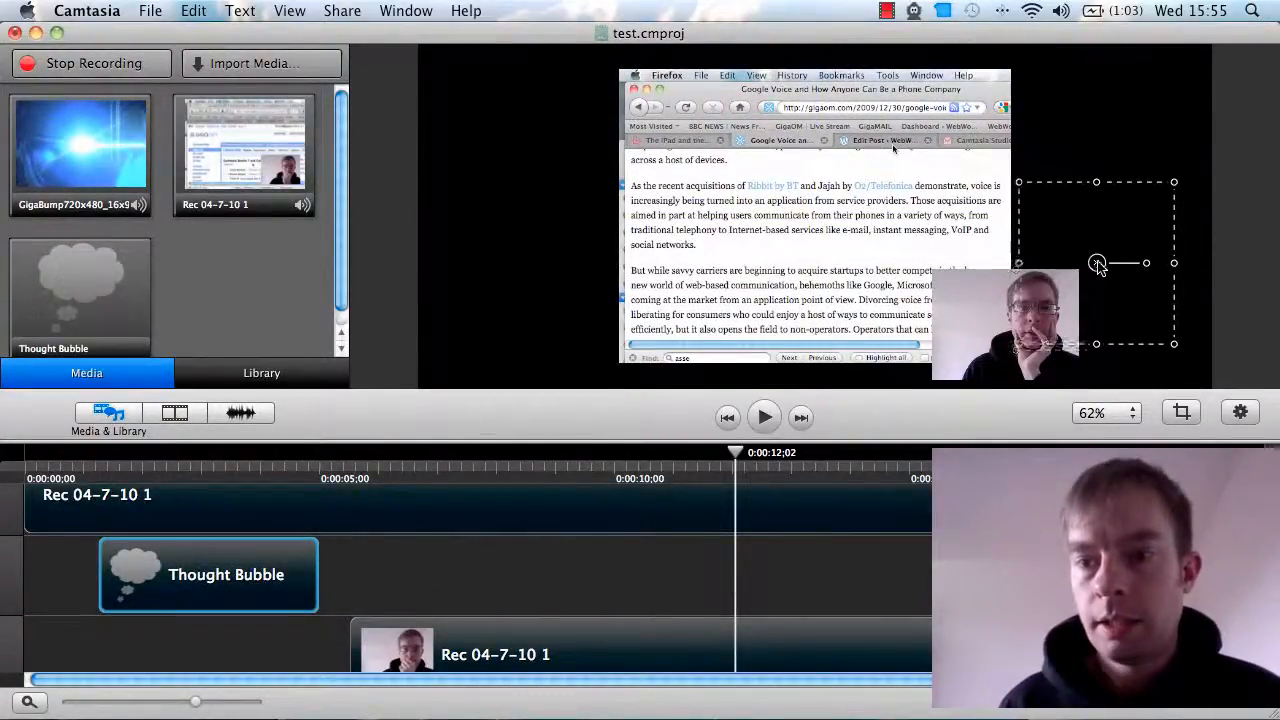
drag(1094, 272, 1094, 248)
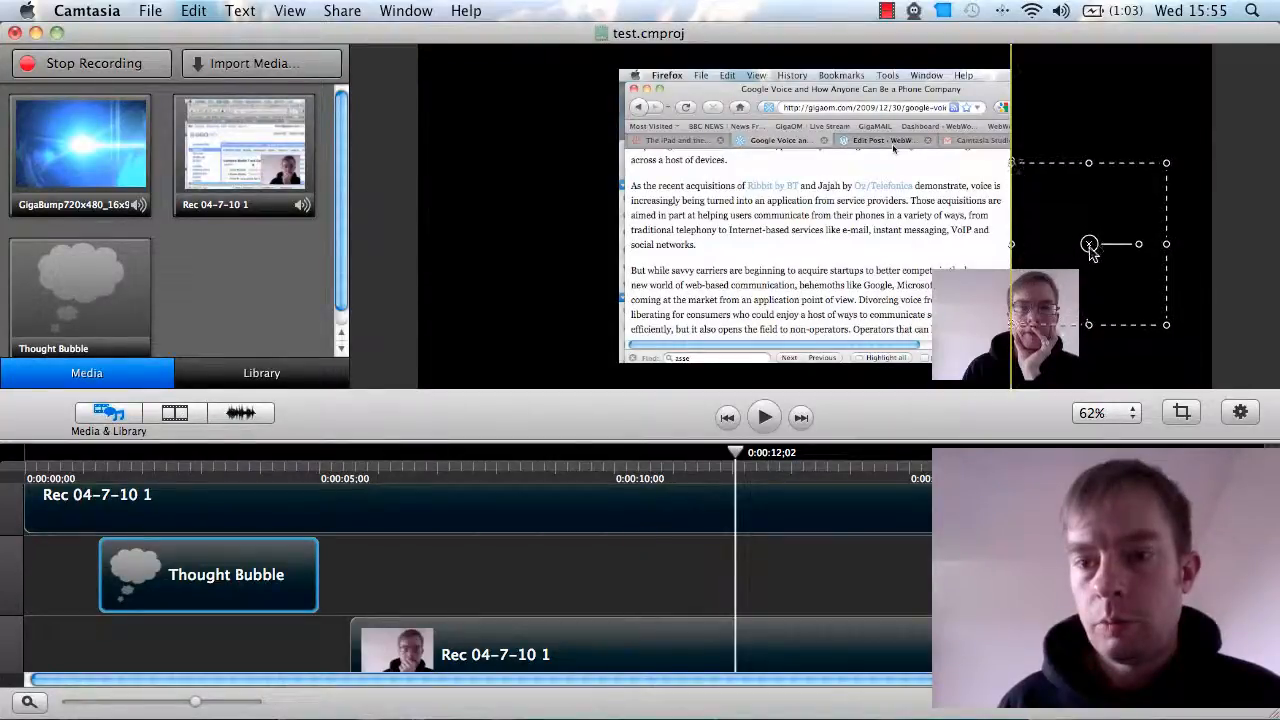
drag(293, 540, 318, 578)
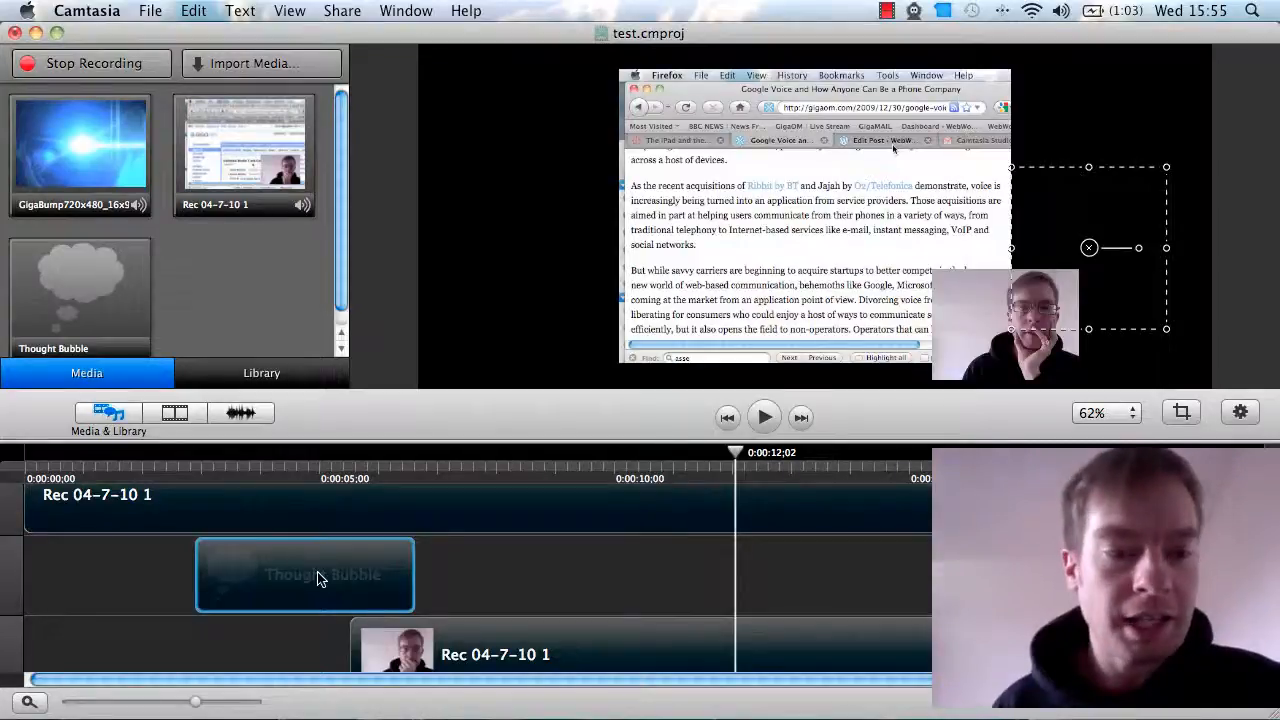
drag(217, 578, 217, 578)
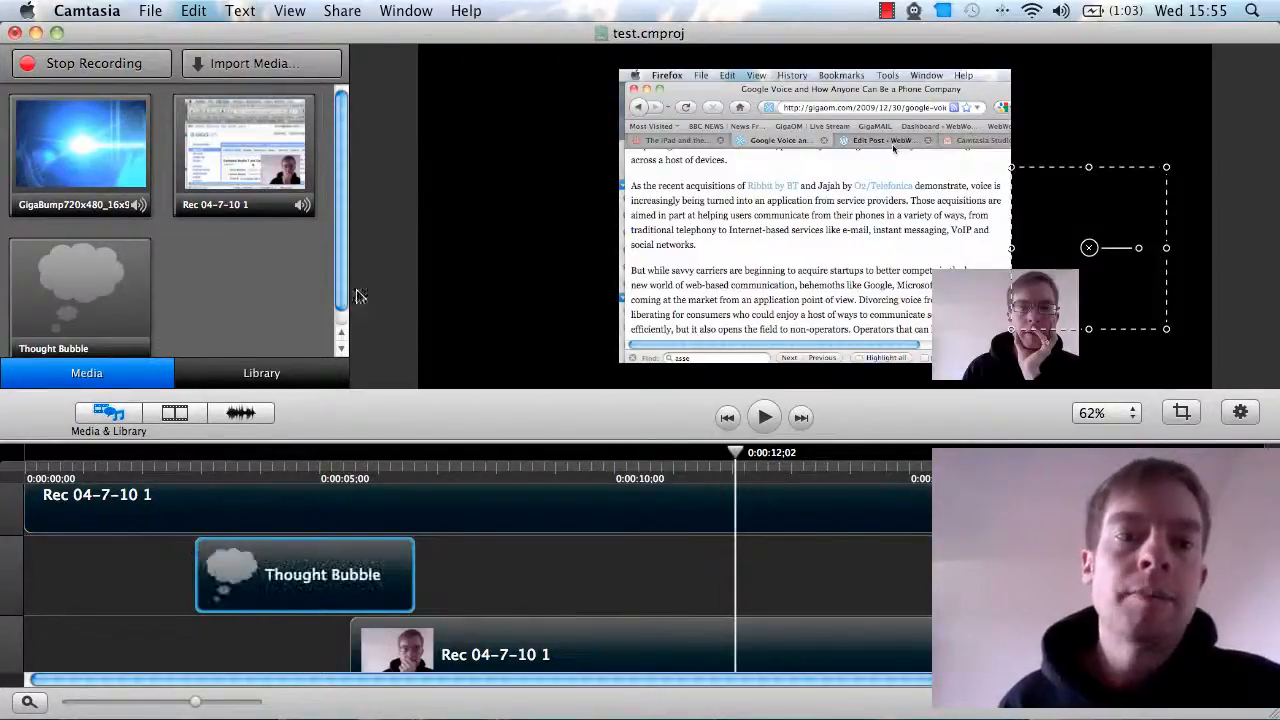
- Review the project's media clips and the library's annotation shapes, from Text and Arrow through to Thought Bubble
mouse_move(341, 219)
mouse_down()
mouse_move(340, 246)
mouse_move(342, 221)
mouse_up()
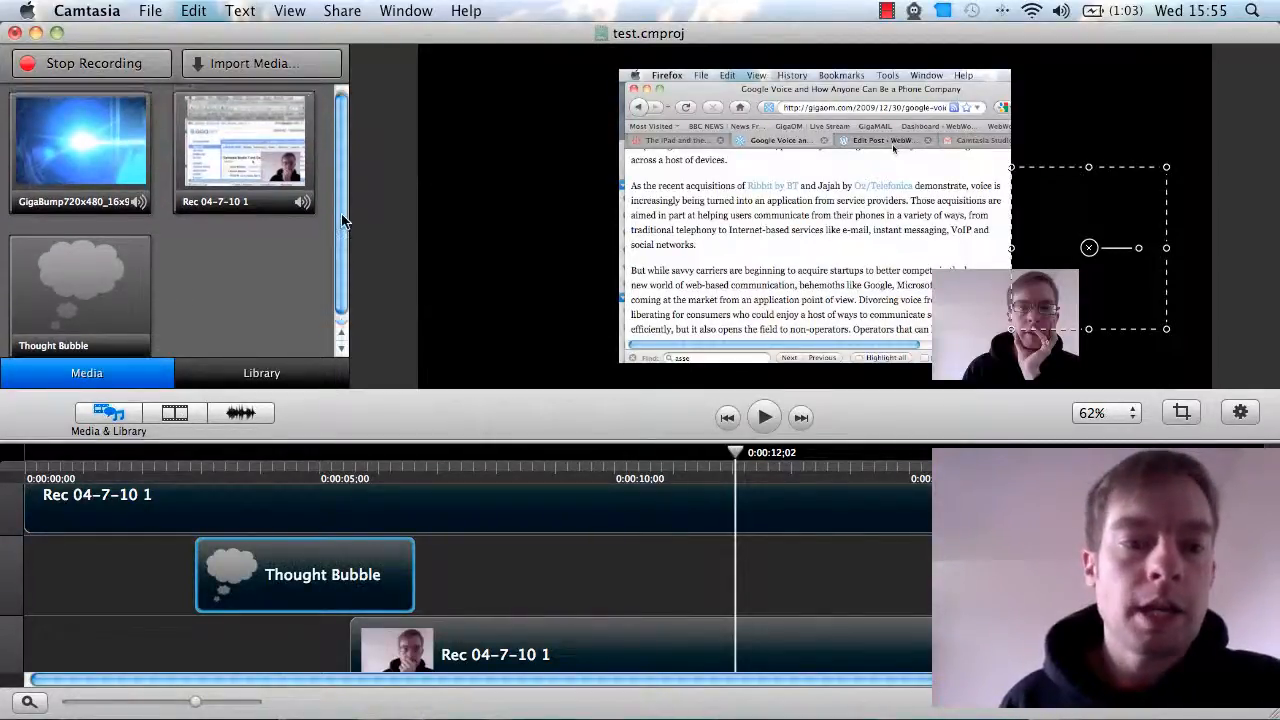
click(108, 374)
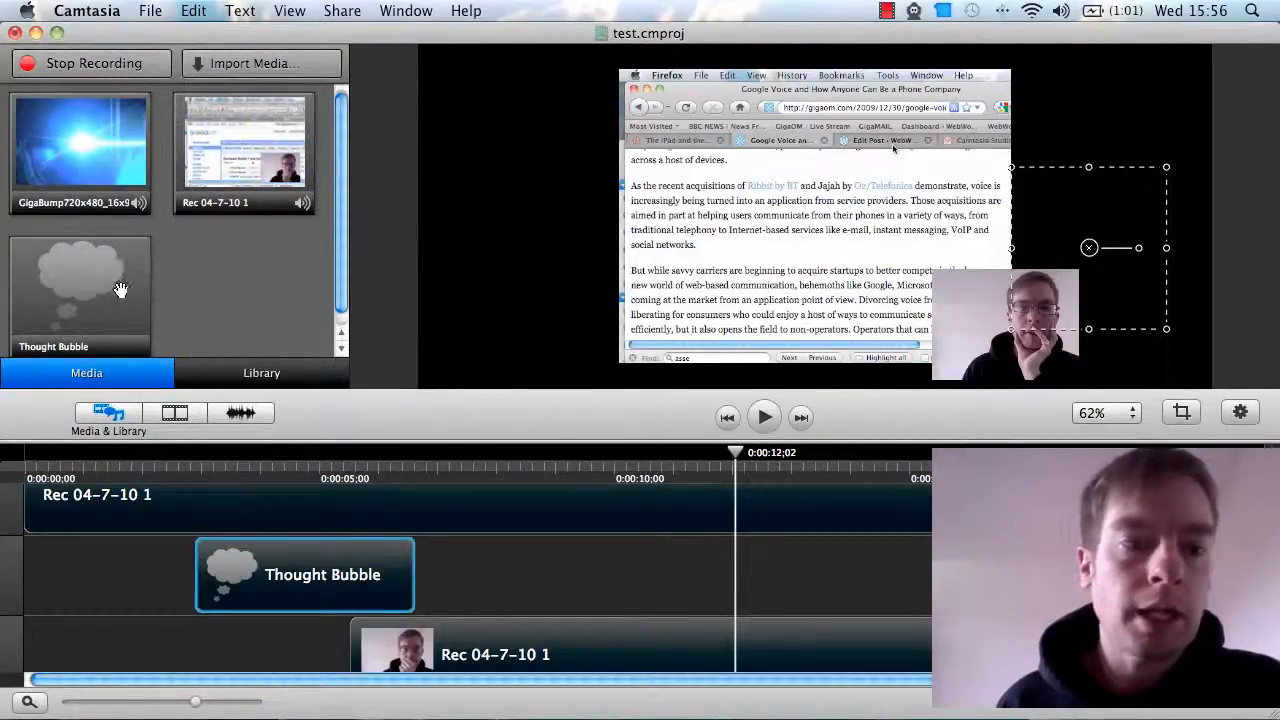
click(268, 377)
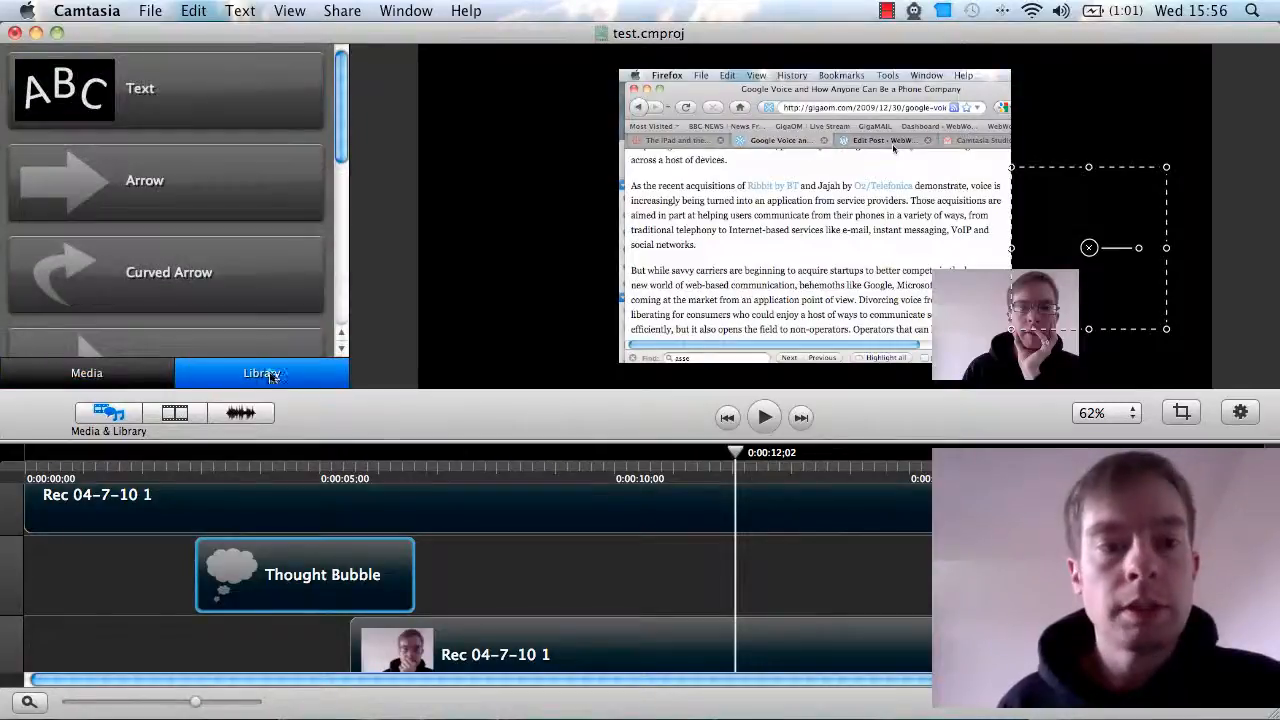
scroll(234, 155, down, 5)
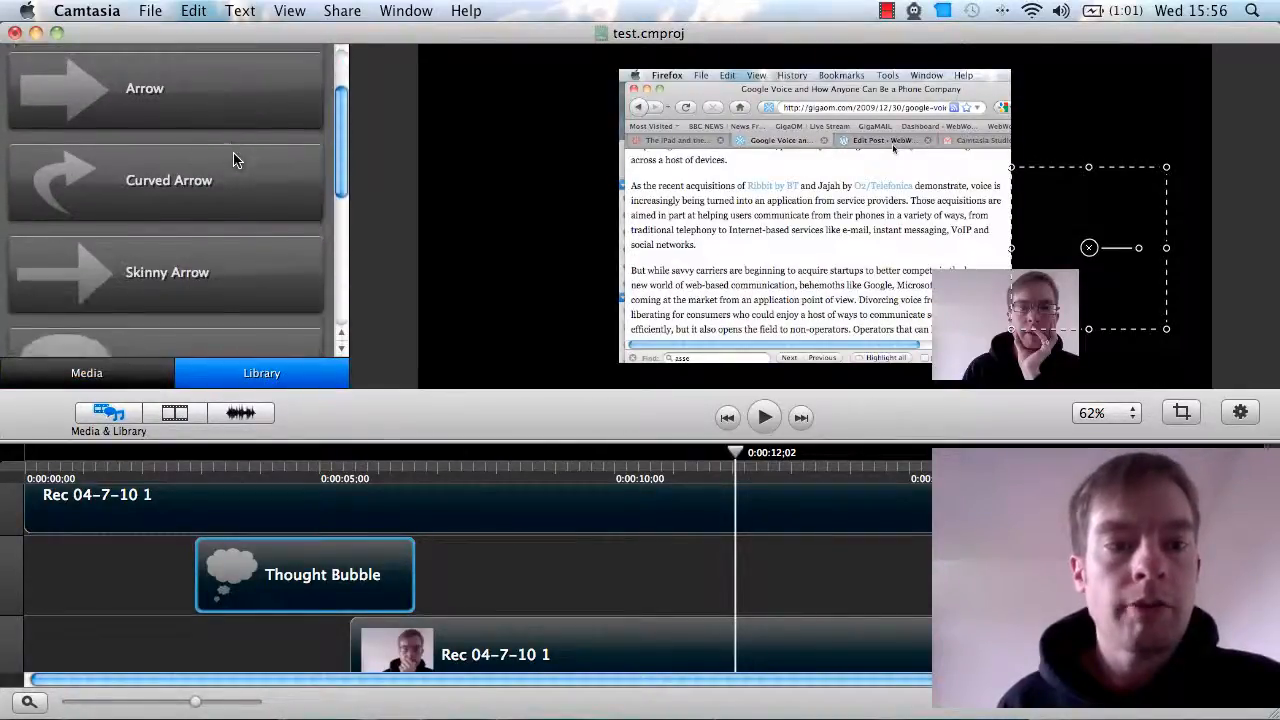
scroll(234, 160, down, 3)
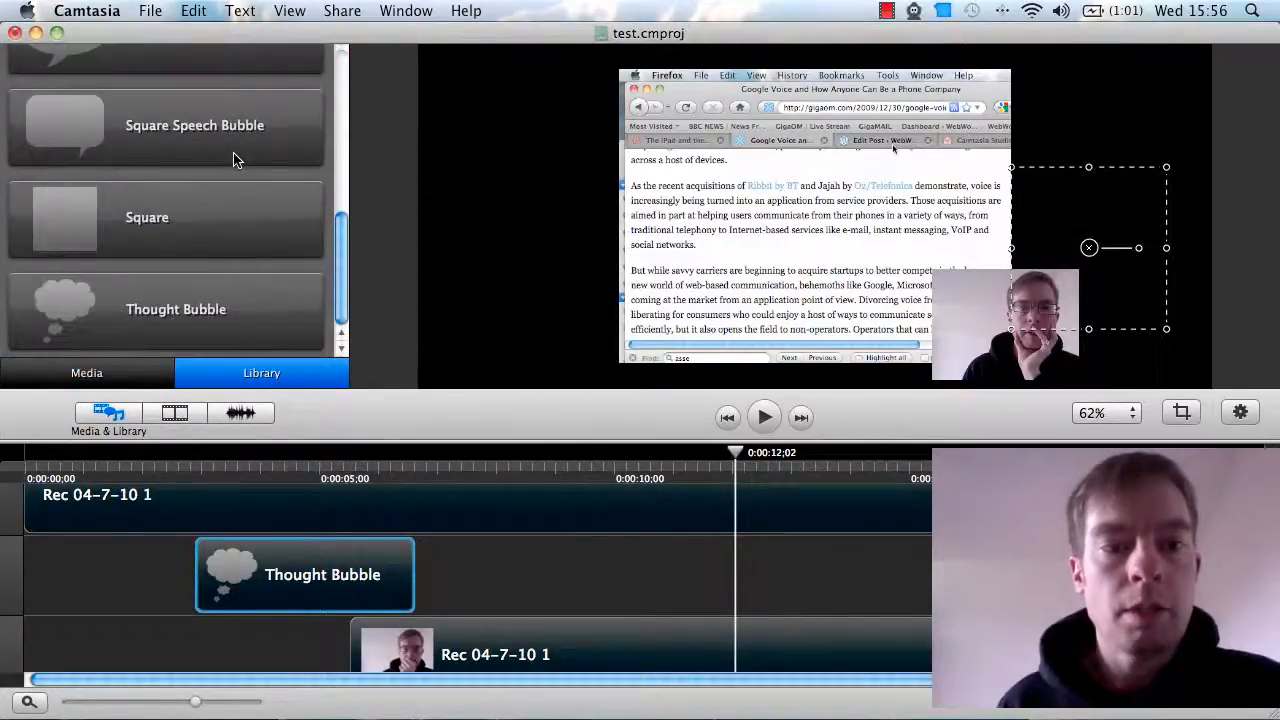
scroll(234, 160, up, 10)
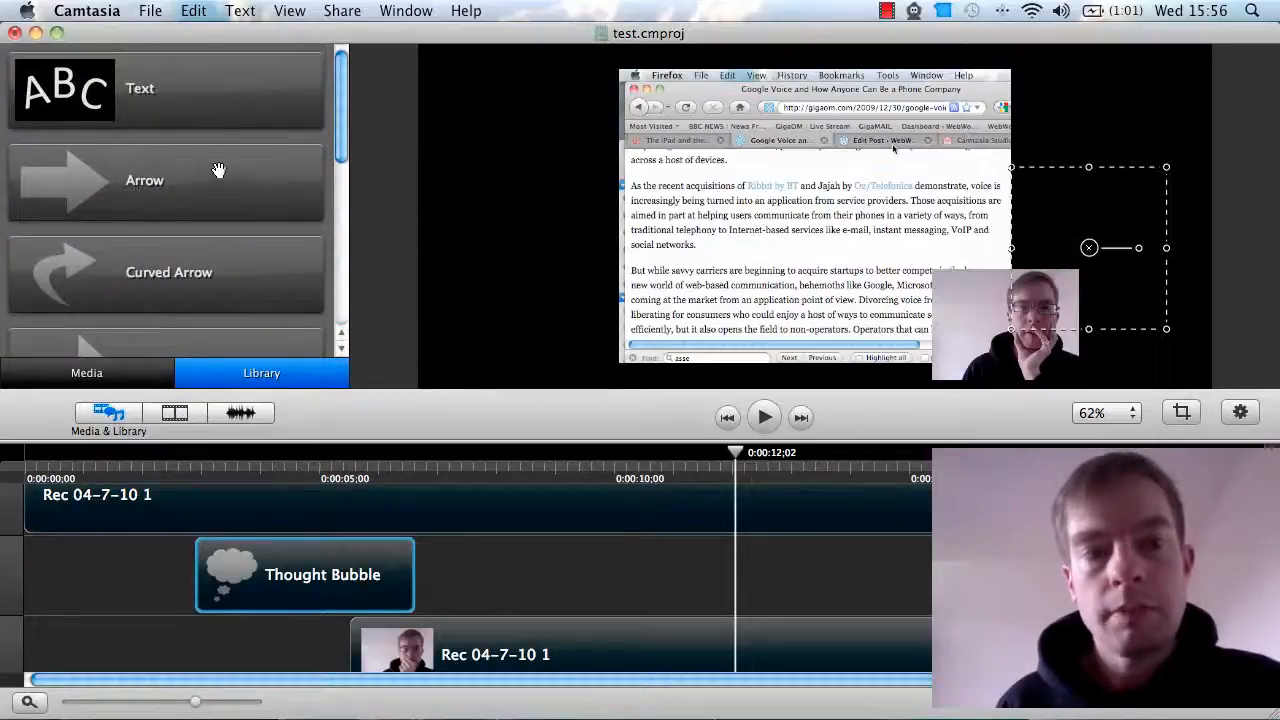
scroll(192, 192, down, 2)
scroll(192, 195, down, 6)
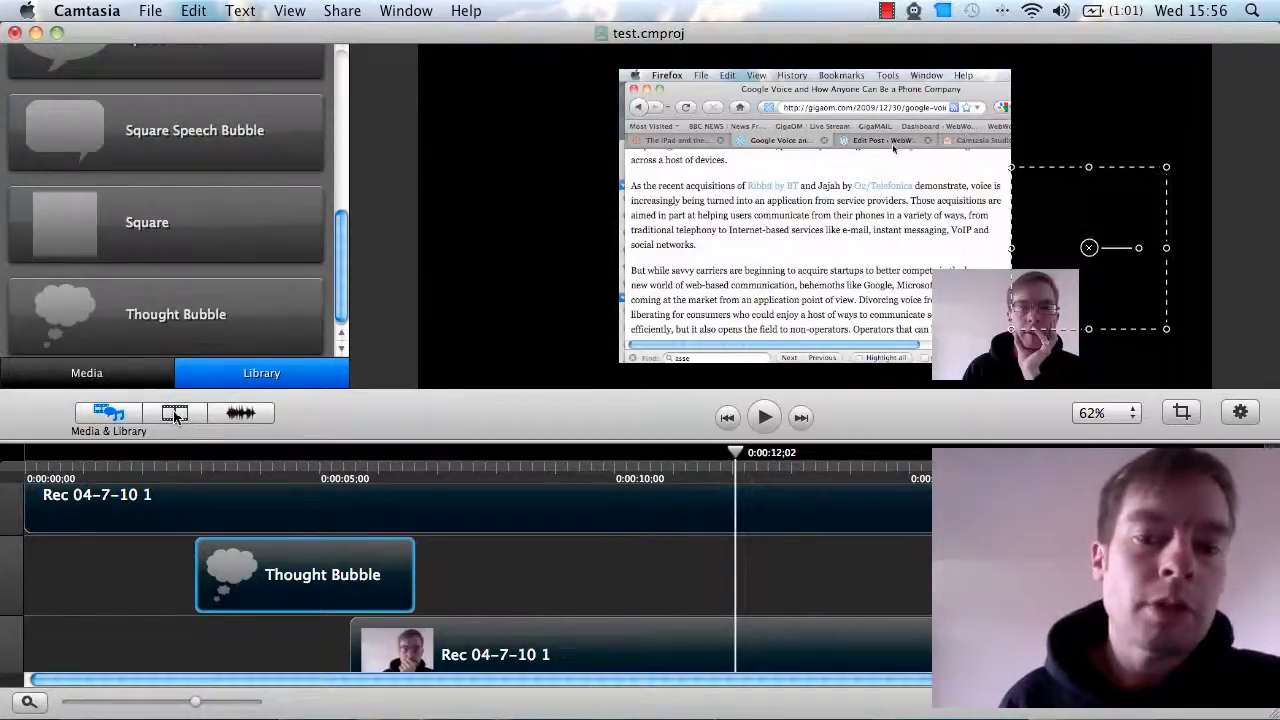
- Examine the available audio effects, from Audio Fade In/Out and the reduction filters to the Lower and Raise Volume actions
click(240, 413)
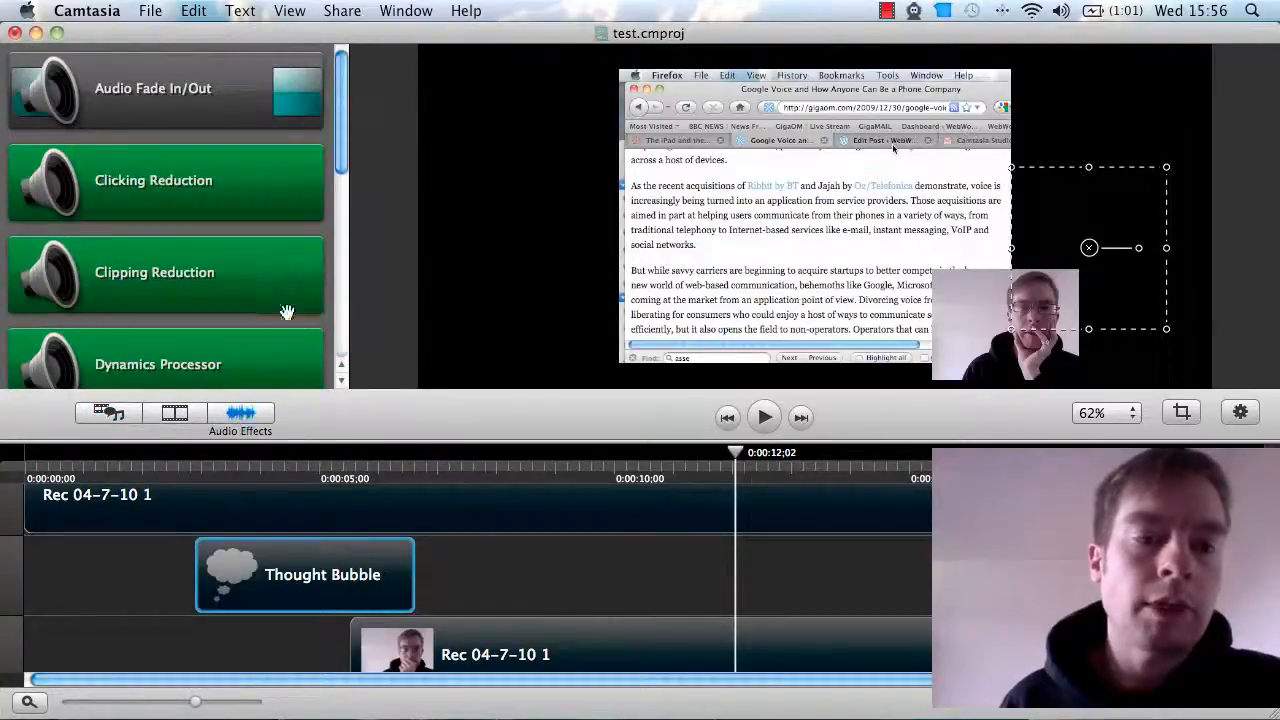
scroll(235, 155, down, 4)
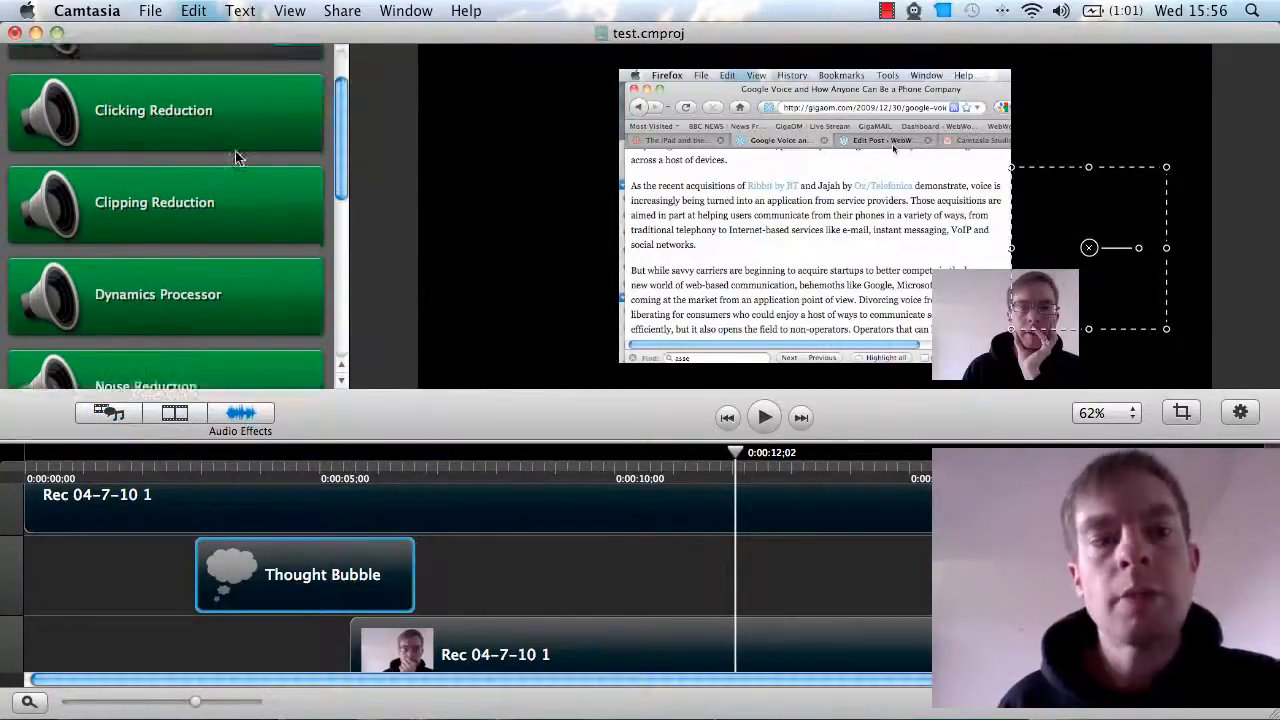
scroll(233, 155, down, 2)
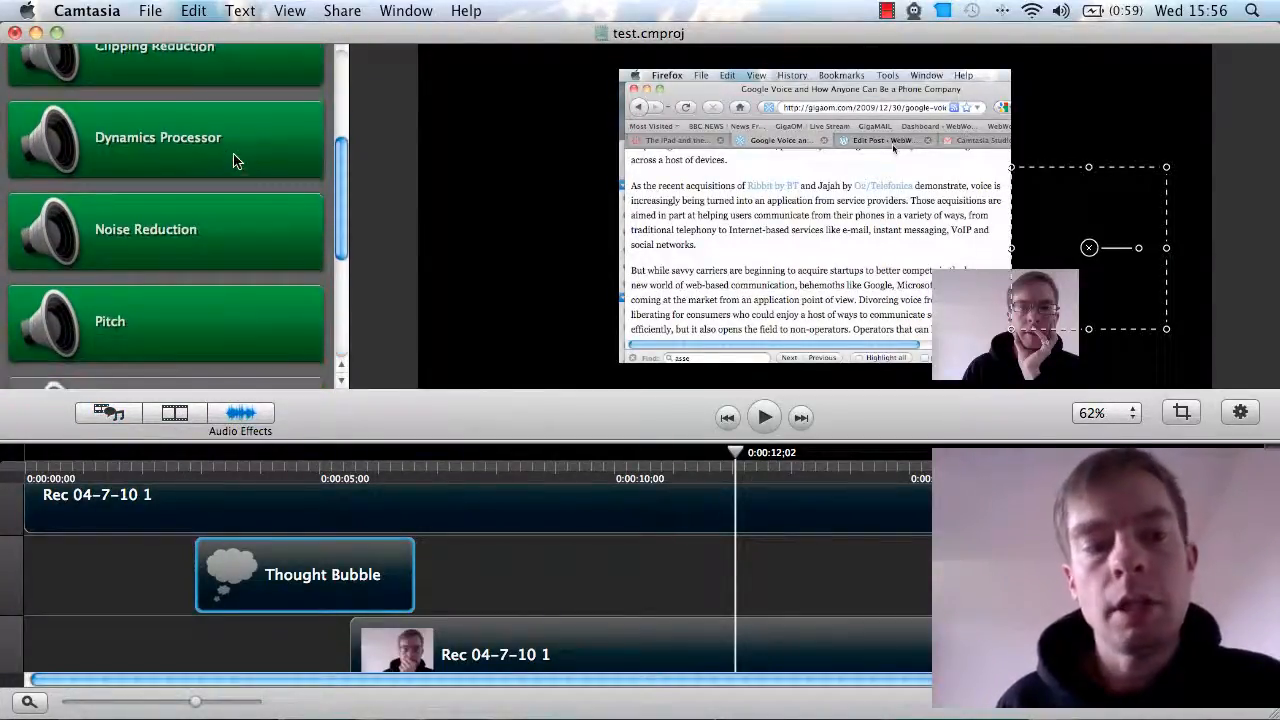
scroll(233, 155, up, 5)
scroll(235, 160, down, 2)
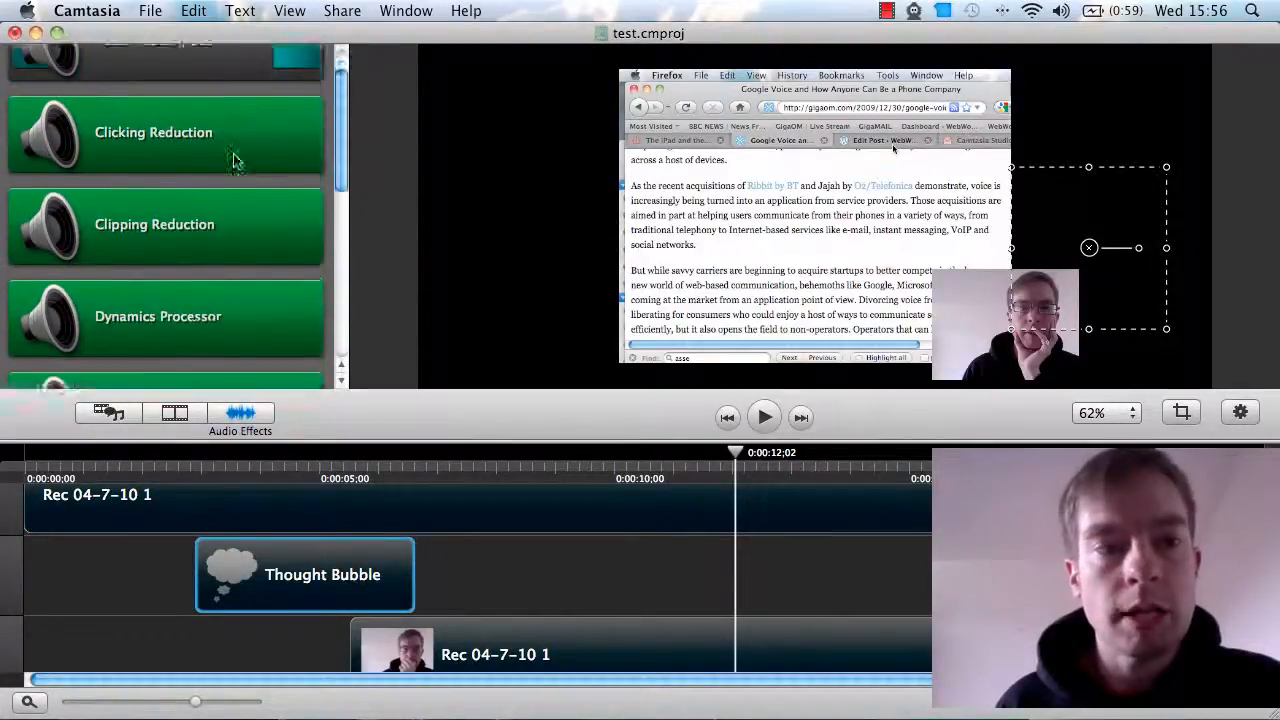
scroll(235, 160, up, 2)
scroll(235, 173, down, 2)
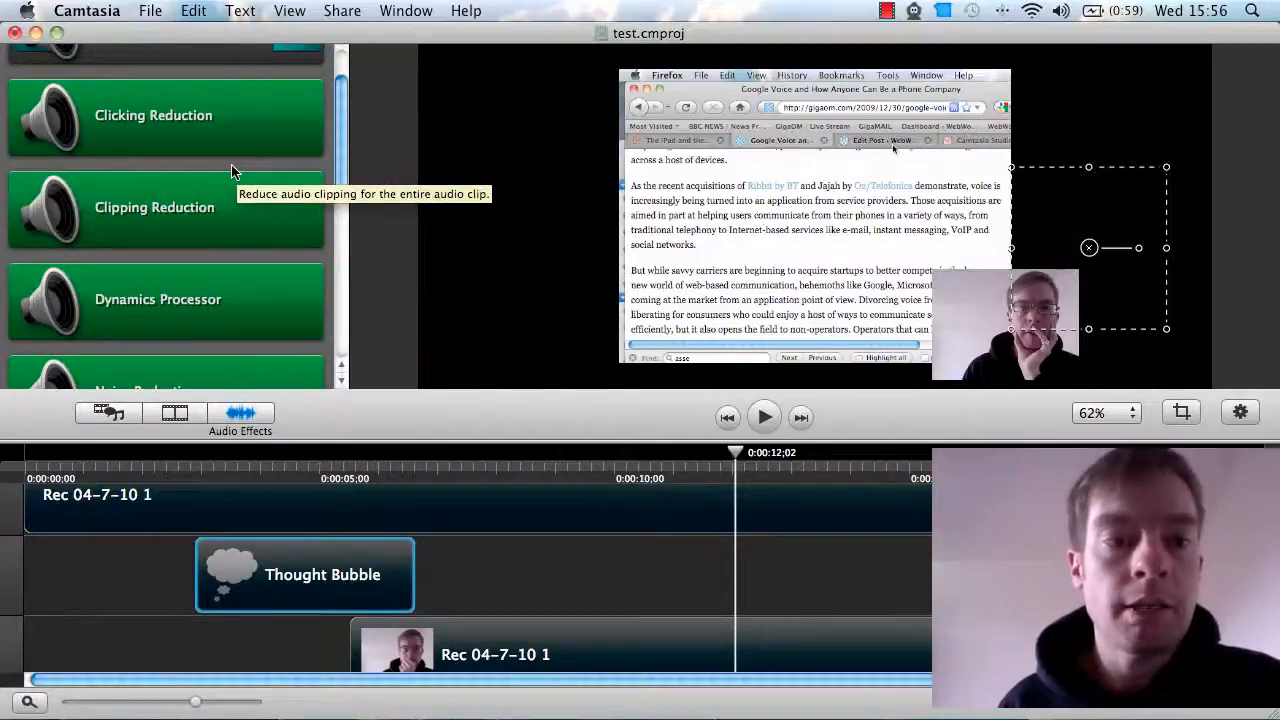
scroll(243, 178, down, 3)
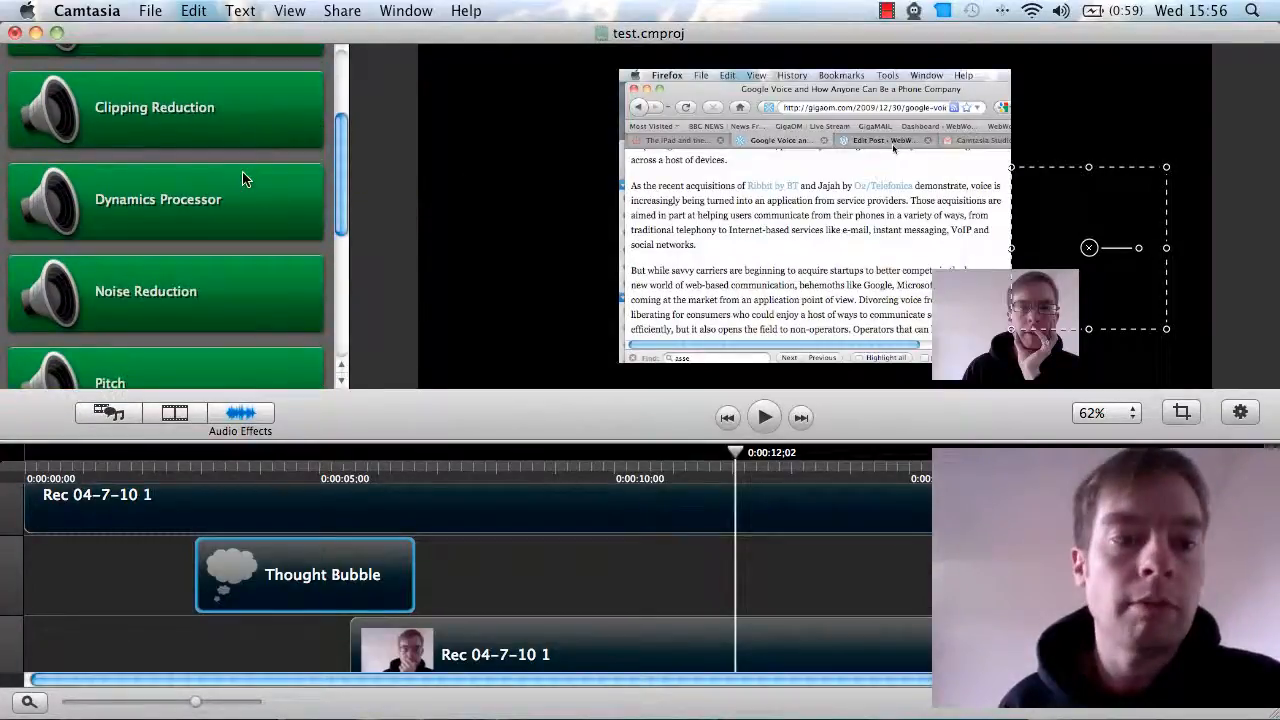
scroll(243, 178, down, 4)
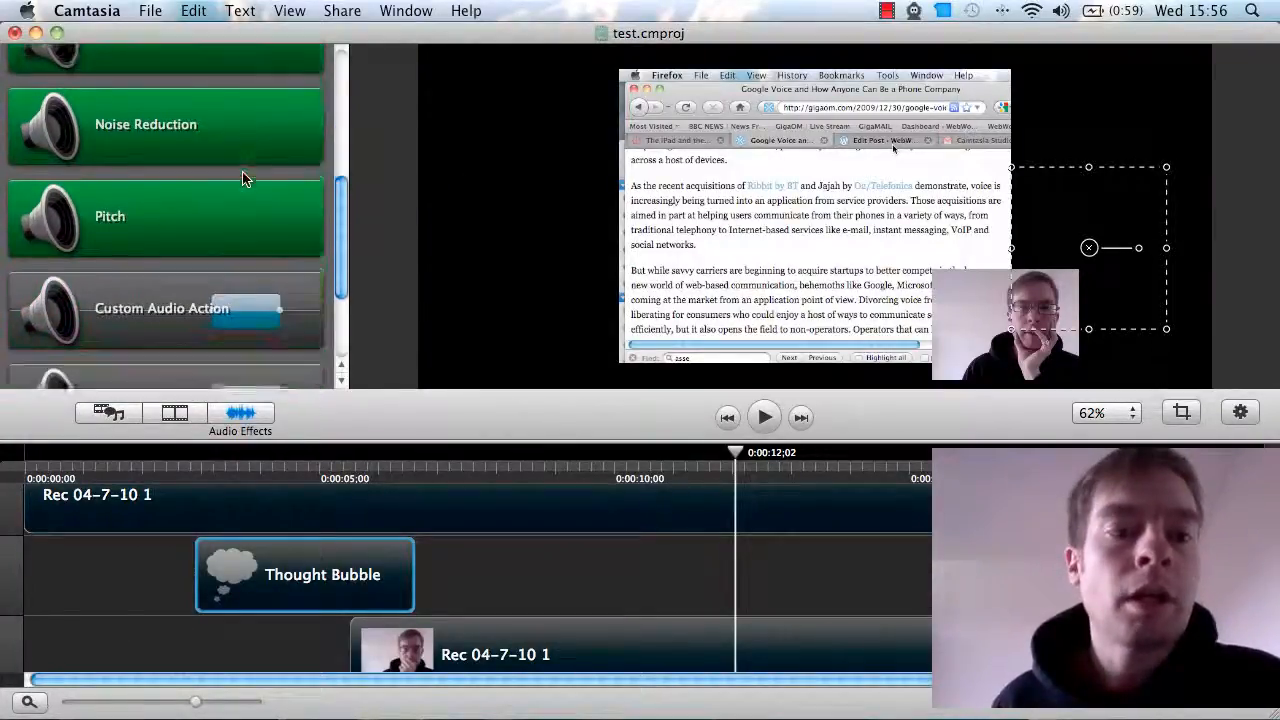
scroll(243, 178, down, 2)
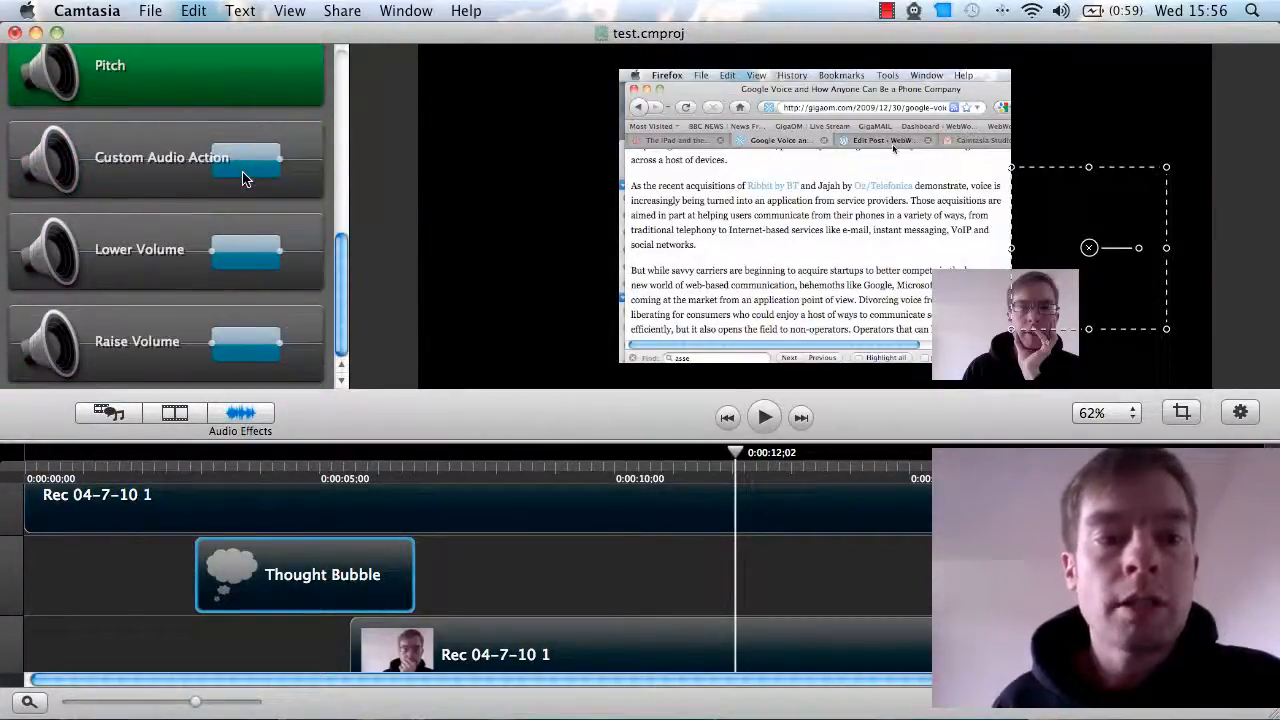
scroll(232, 255, up, 3)
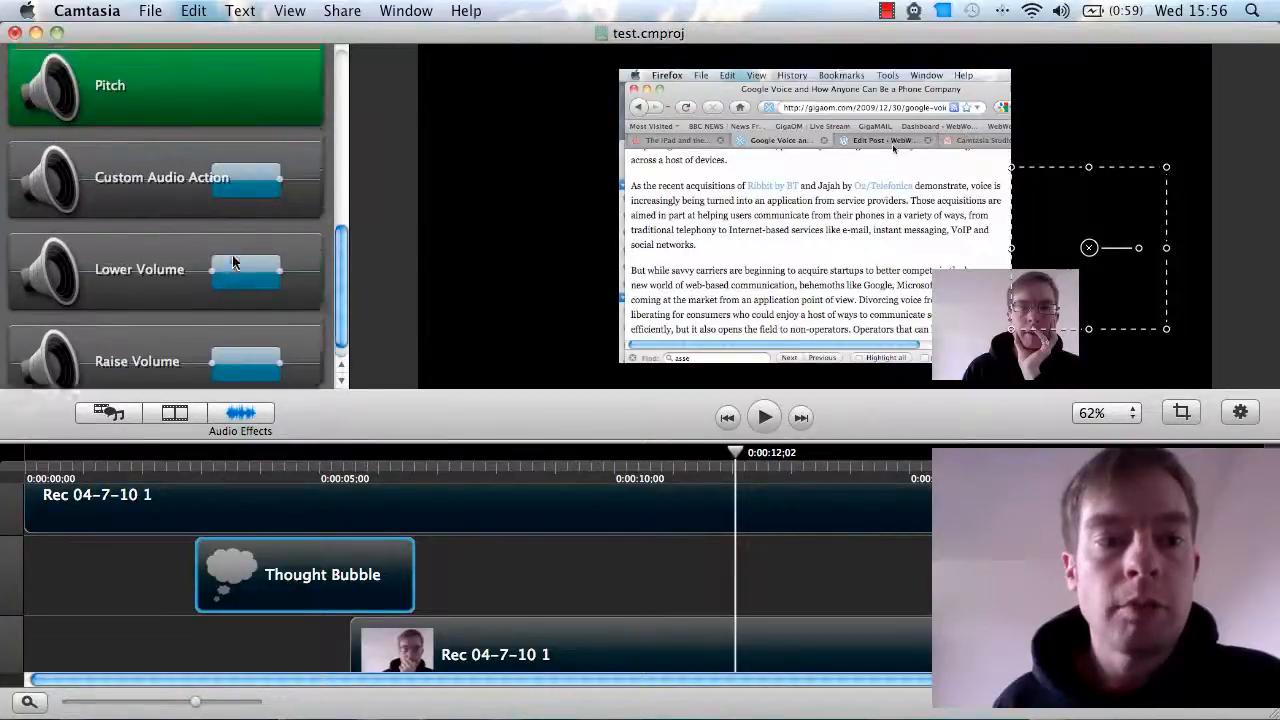
scroll(234, 260, up, 2)
scroll(200, 270, down, 2)
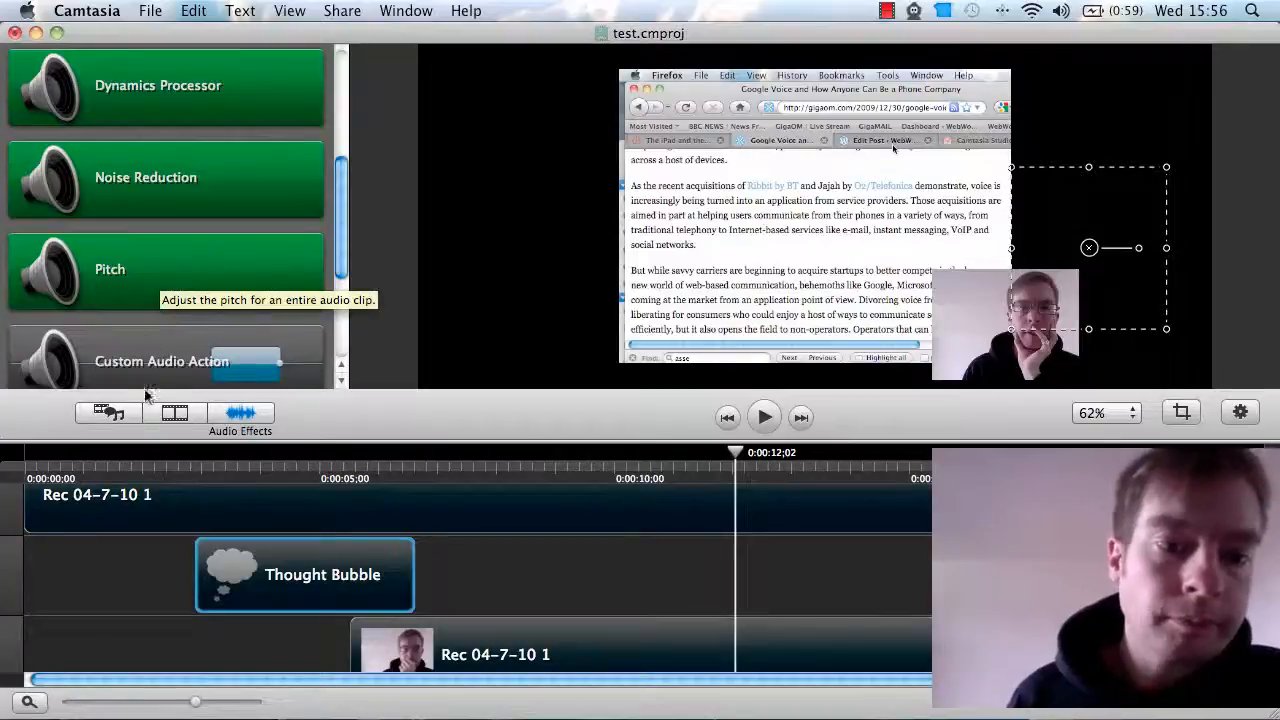
- Browse all video effects, covering transitions such as Fly In/Out, filters such as Drop Shadow, and actions such as SmartFocus and Spin
click(172, 414)
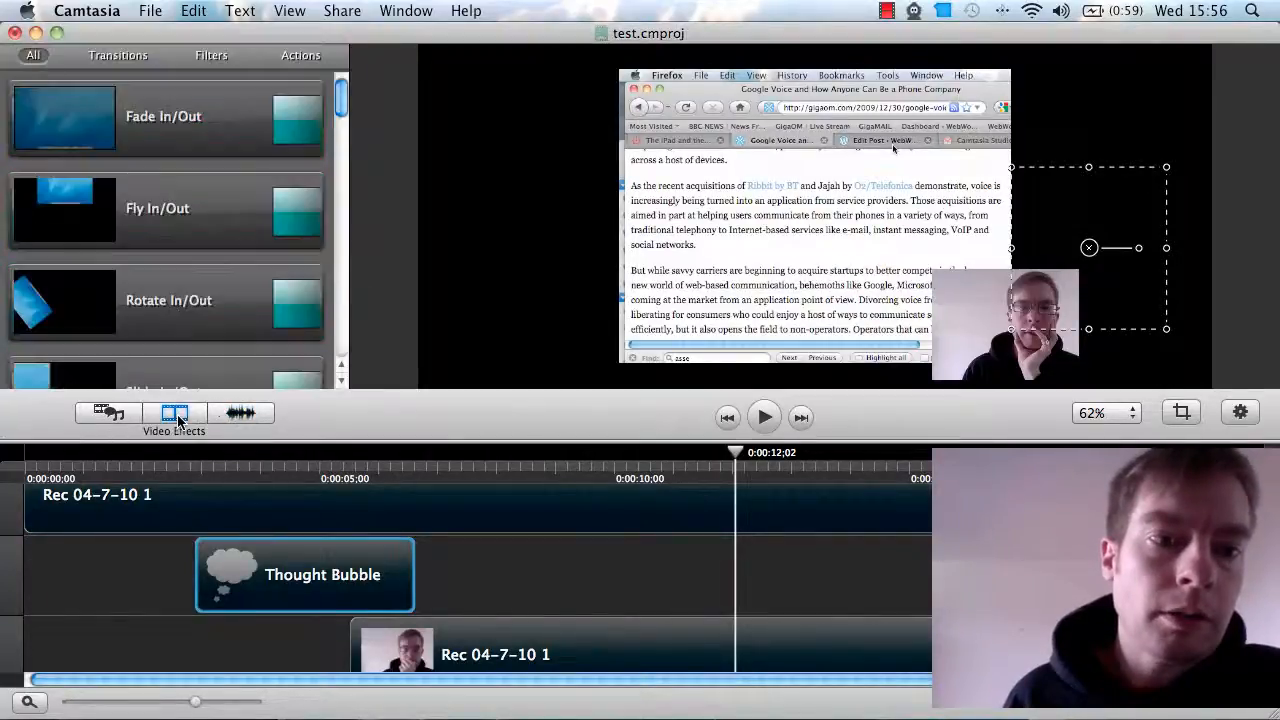
scroll(207, 166, down, 3)
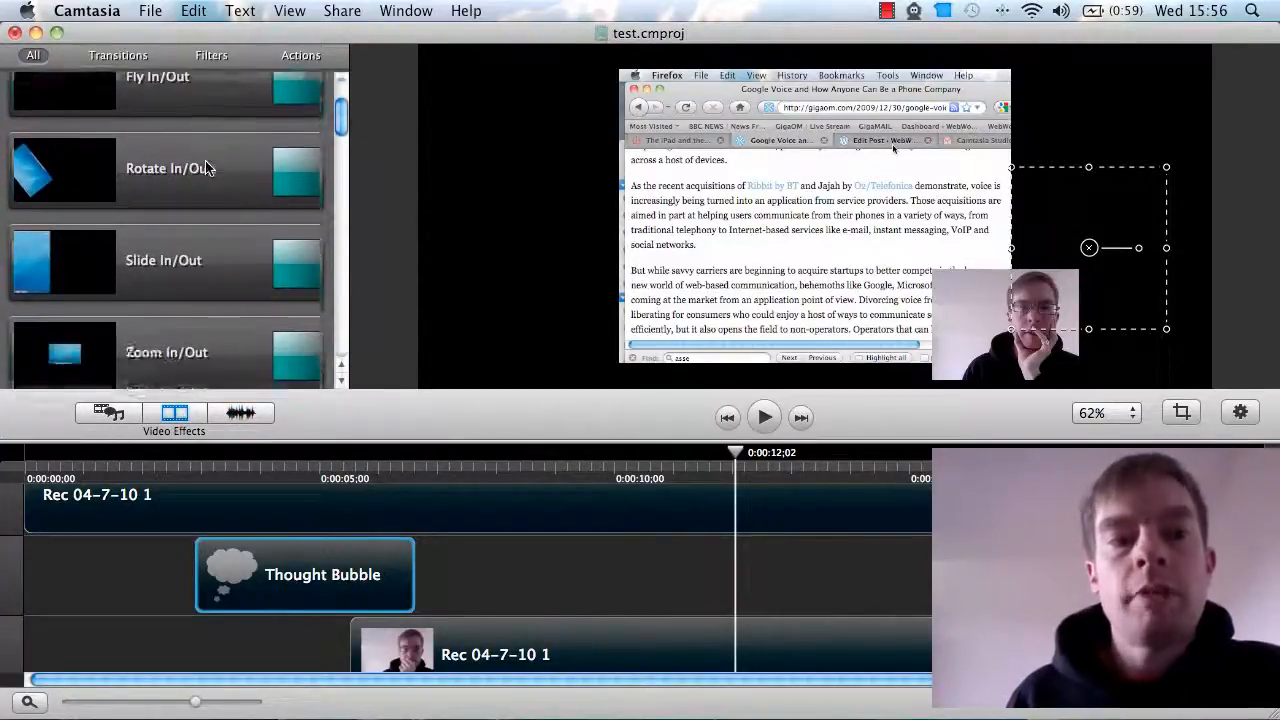
scroll(205, 165, up, 3)
scroll(204, 190, down, 3)
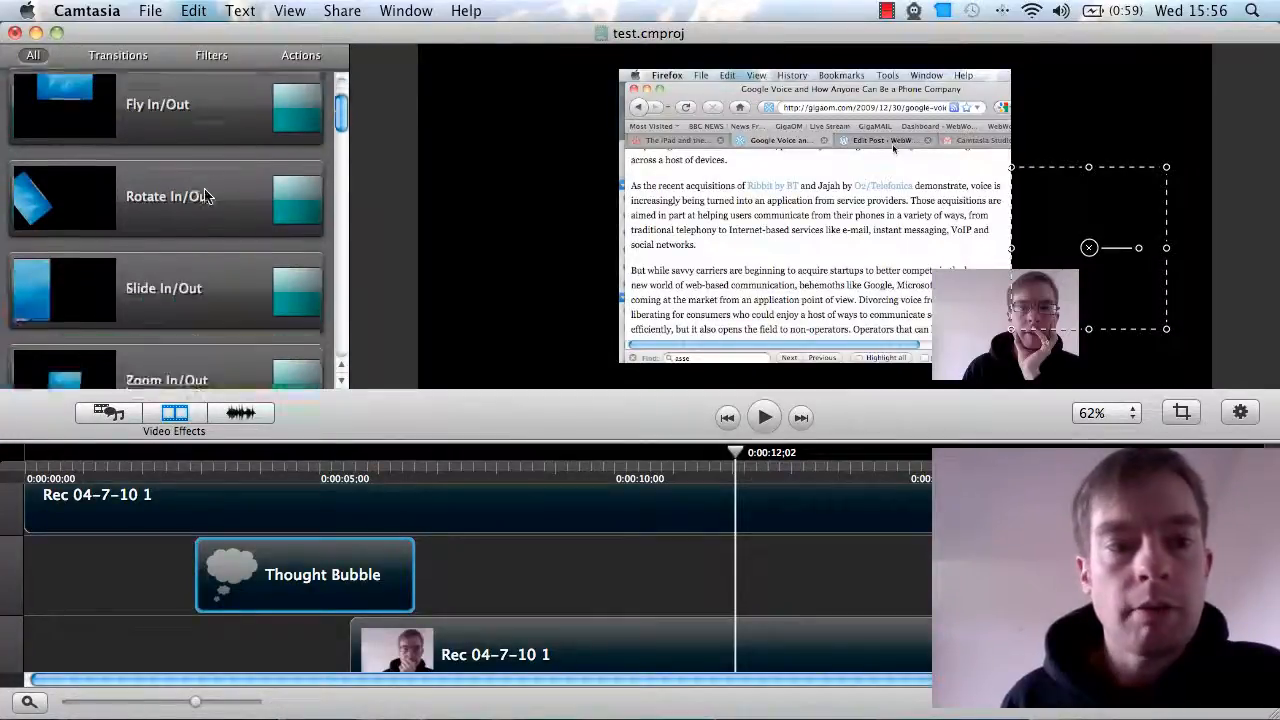
scroll(204, 196, down, 7)
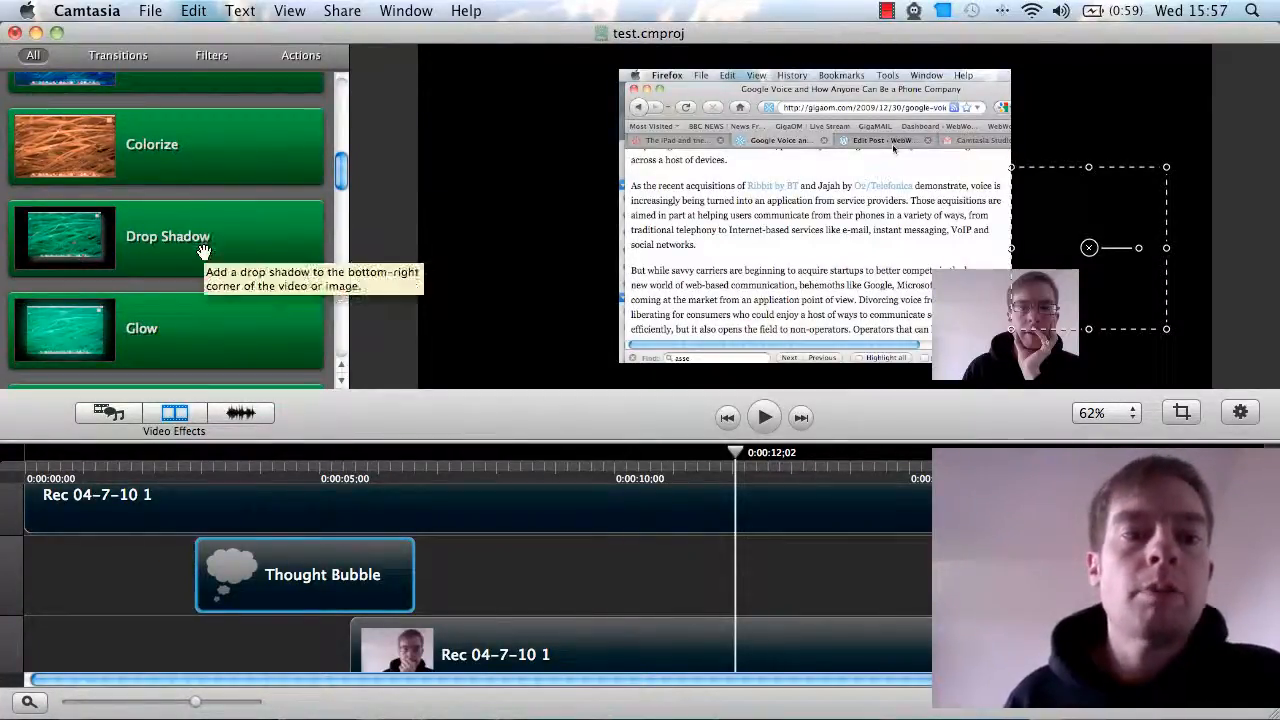
scroll(202, 258, down, 2)
scroll(202, 258, down, 5)
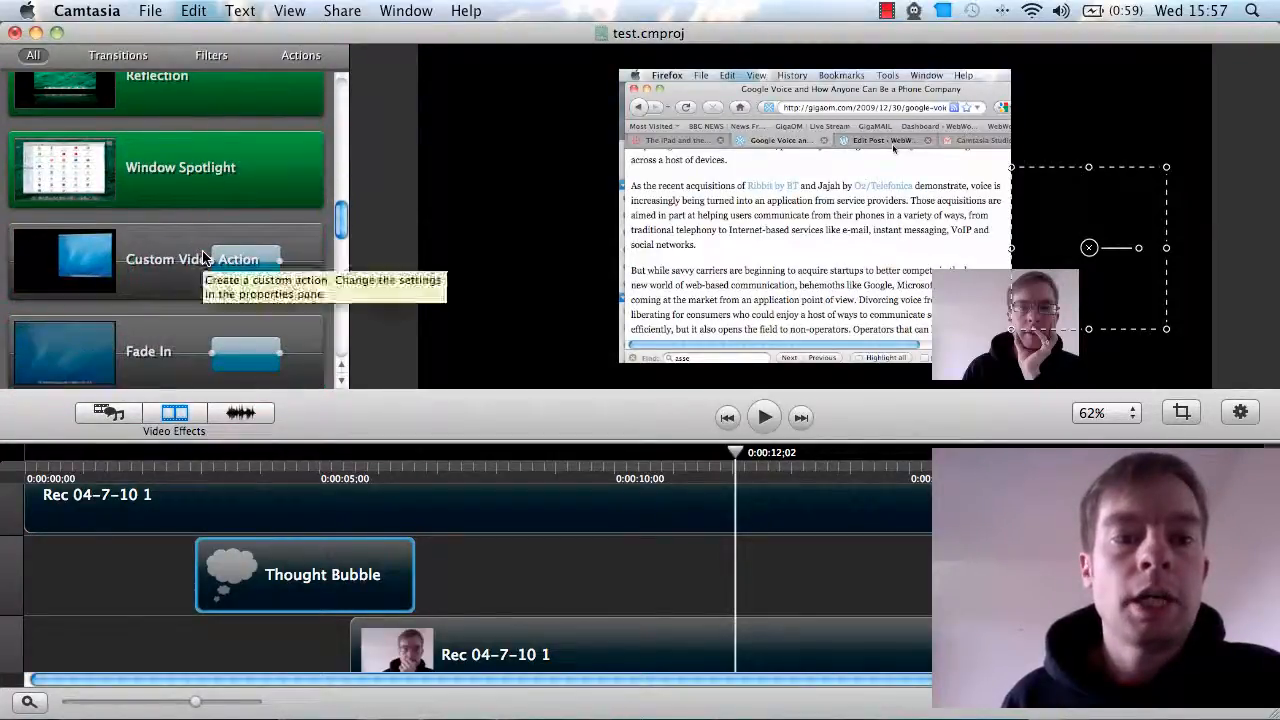
scroll(202, 258, down, 10)
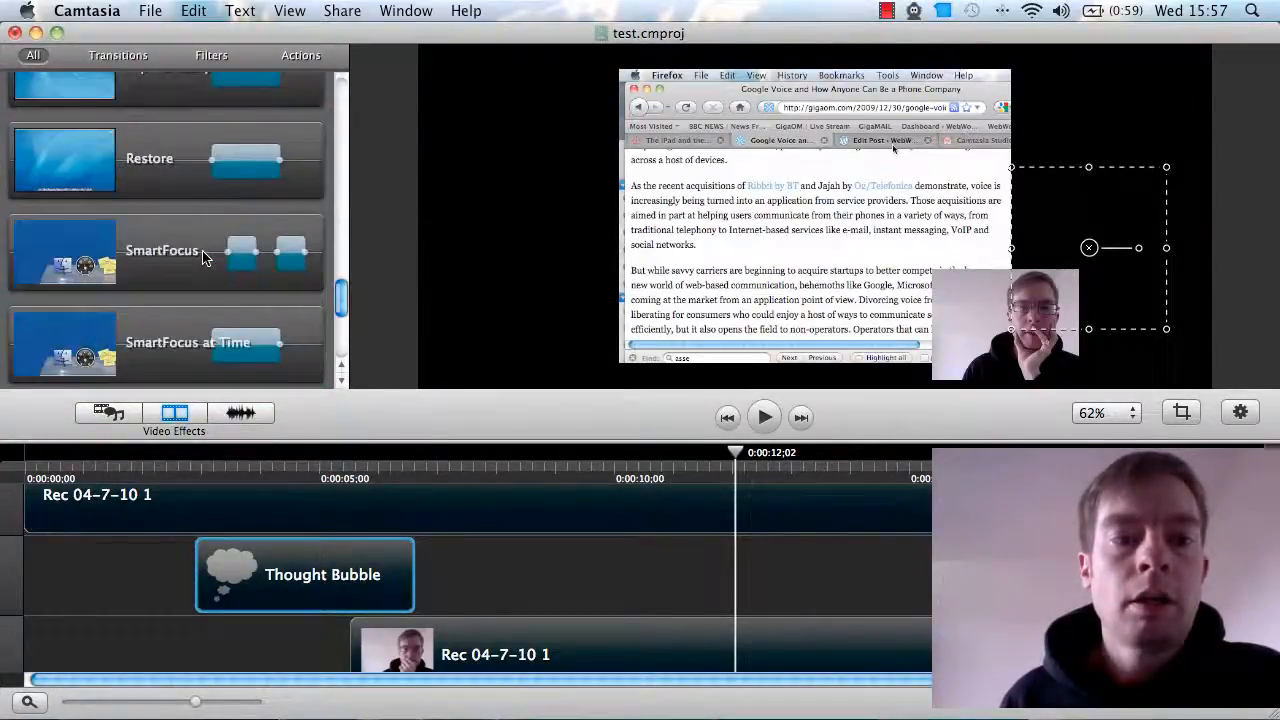
scroll(202, 262, down, 1)
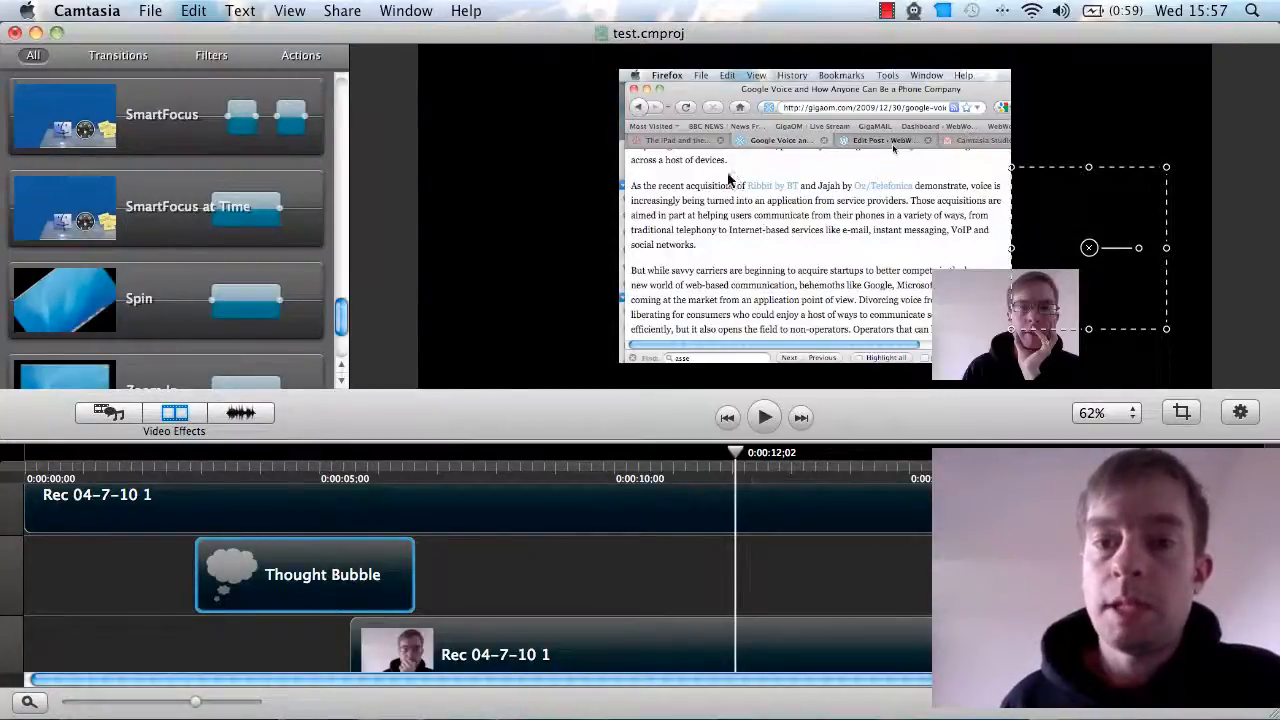
scroll(130, 216, down, 5)
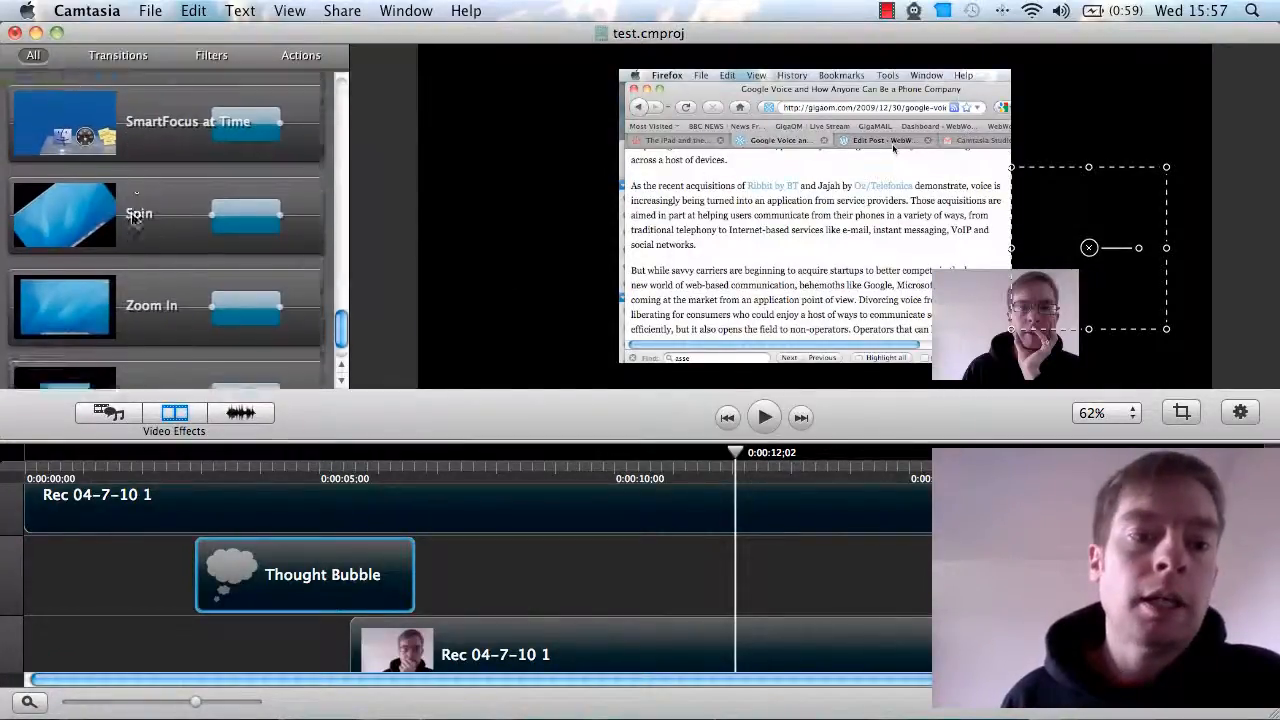
scroll(133, 219, up, 15)
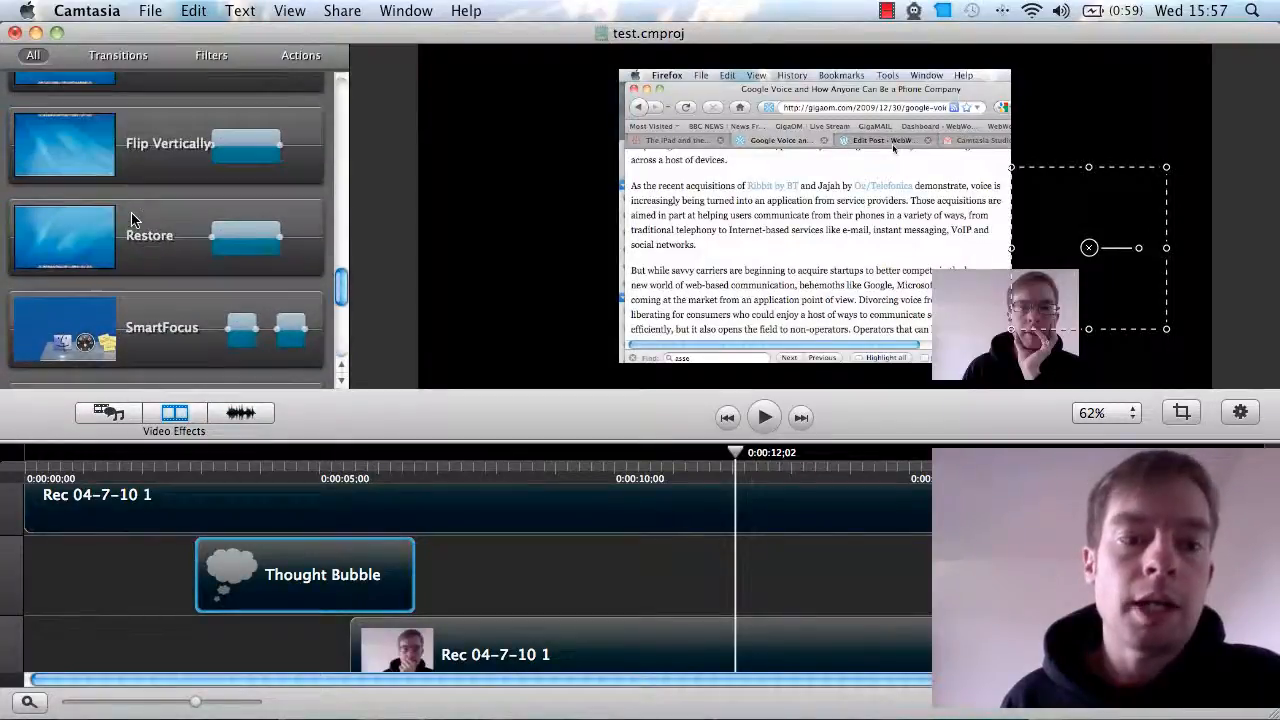
scroll(170, 222, up, 15)
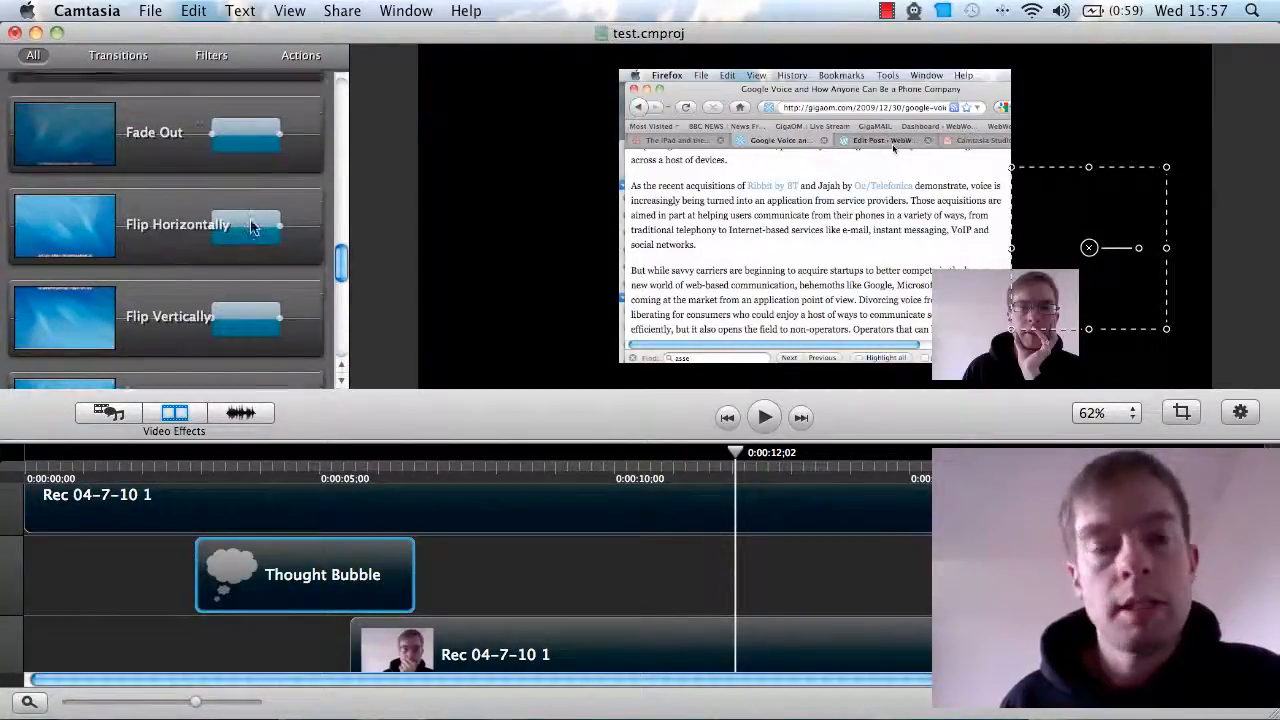
scroll(251, 225, up, 10)
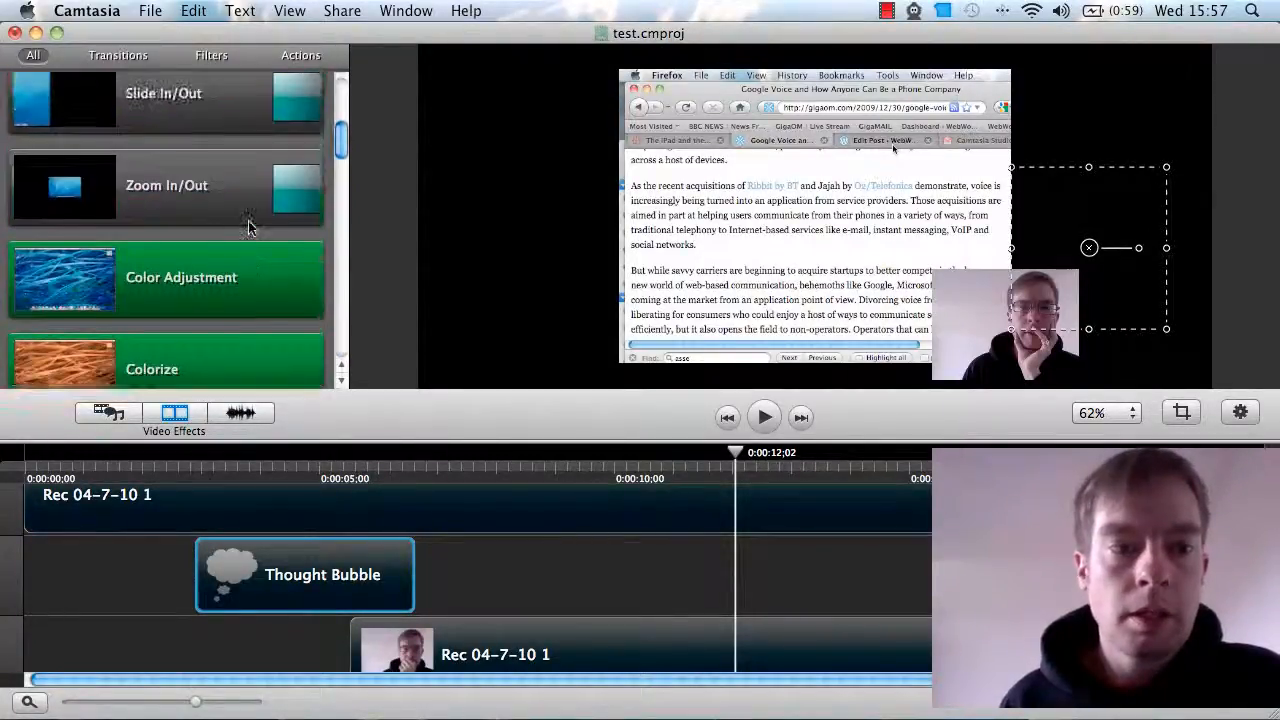
- Return to the library's annotation shapes and show the start of the list with Text and Arrow
click(118, 420)
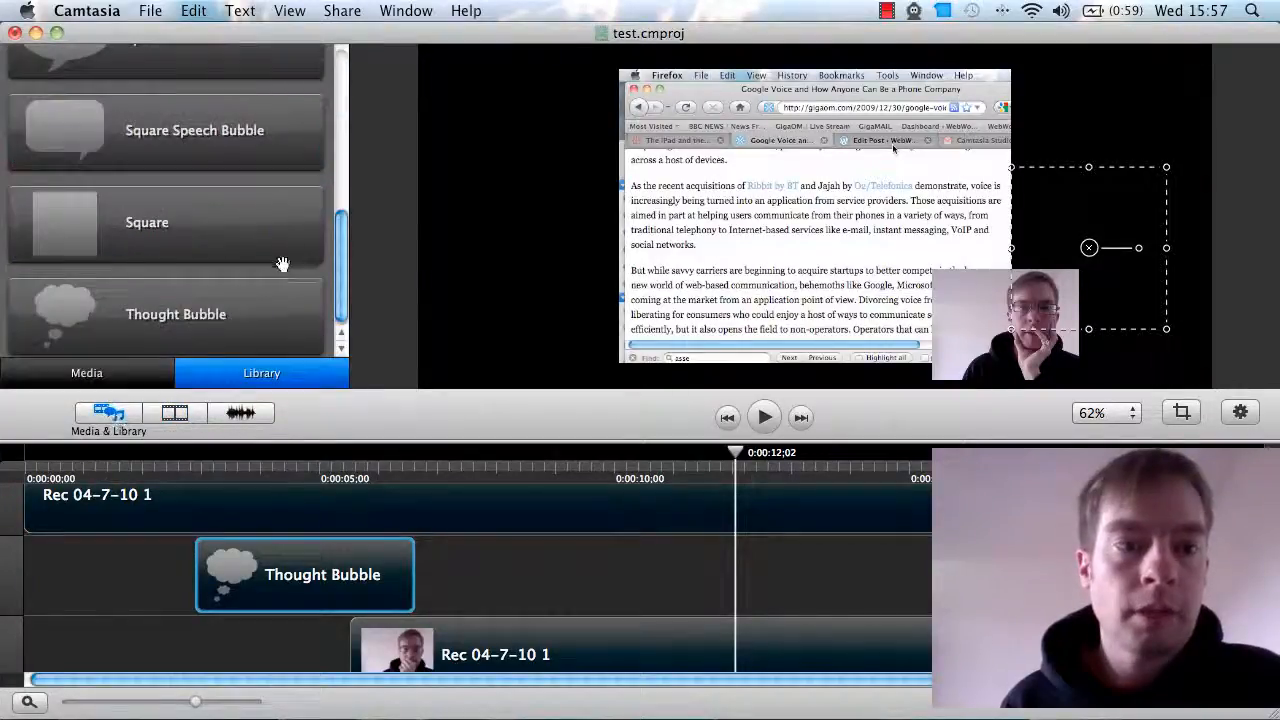
scroll(275, 270, up, 4)
scroll(270, 287, up, 5)
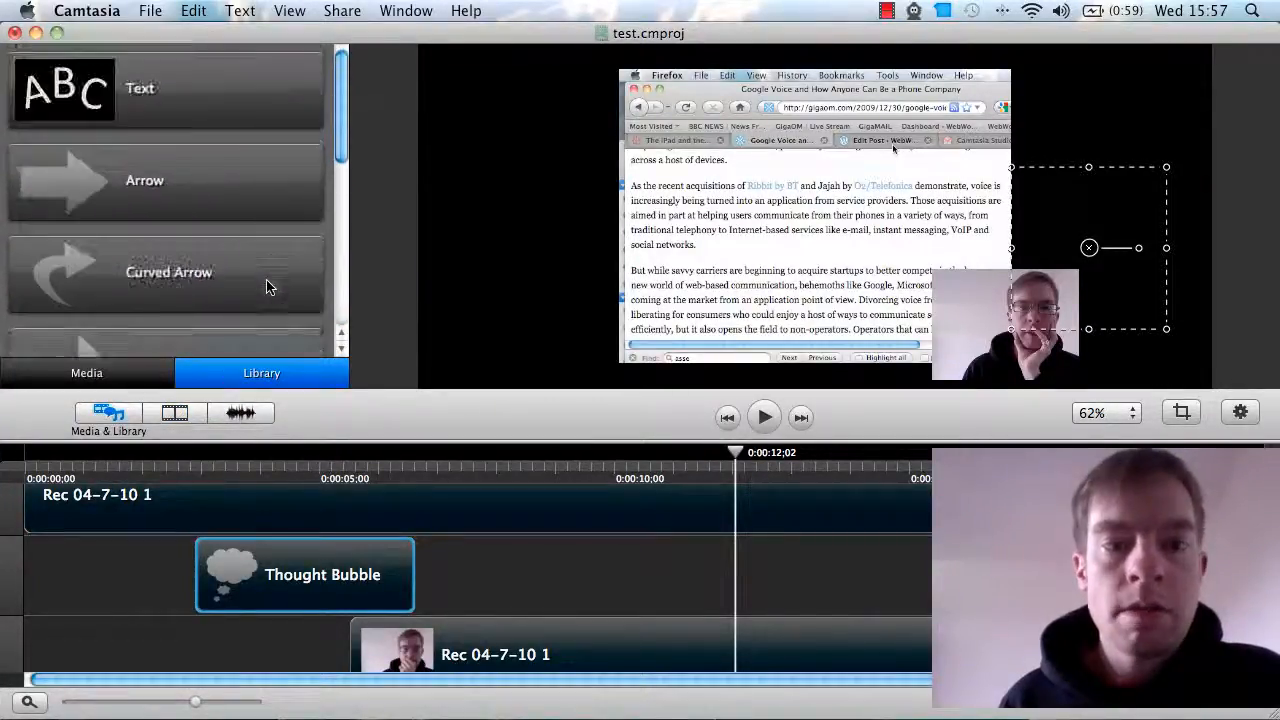